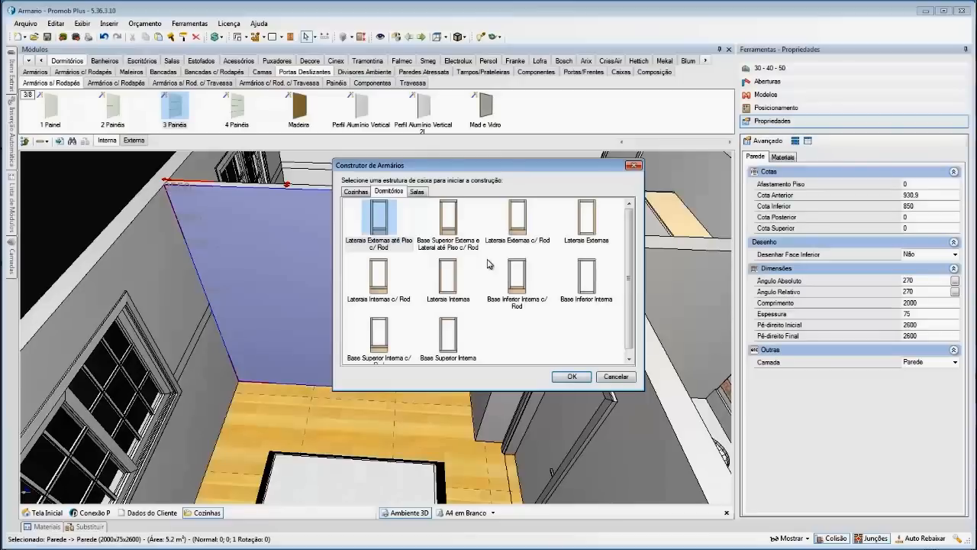
- Start the wardrobe from the bedroom box structure "Laterais Externas até Piso c/ Rod" after comparing it with the other structures
{"action": "left_click", "coordinate": [404, 245]}
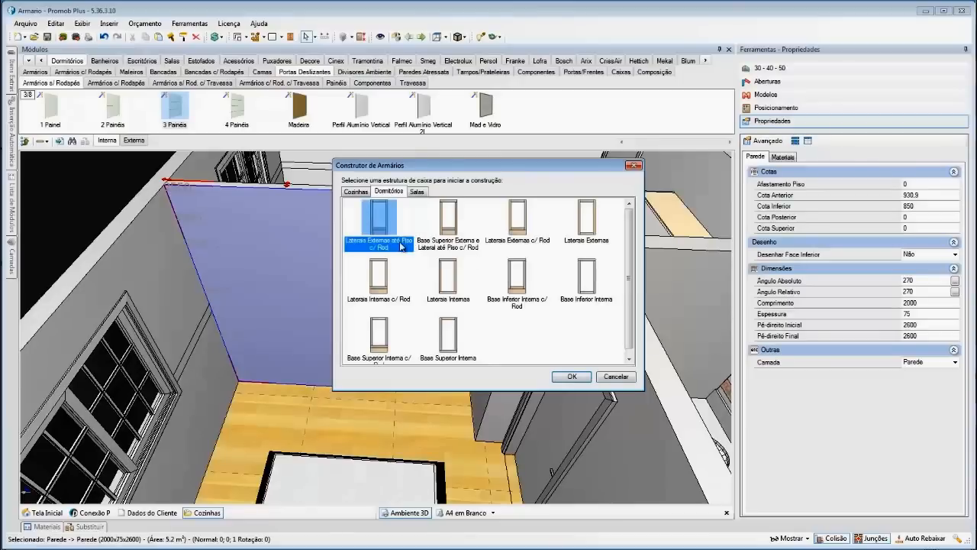
{"action": "left_click", "coordinate": [442, 247]}
{"action": "left_click", "coordinate": [498, 244]}
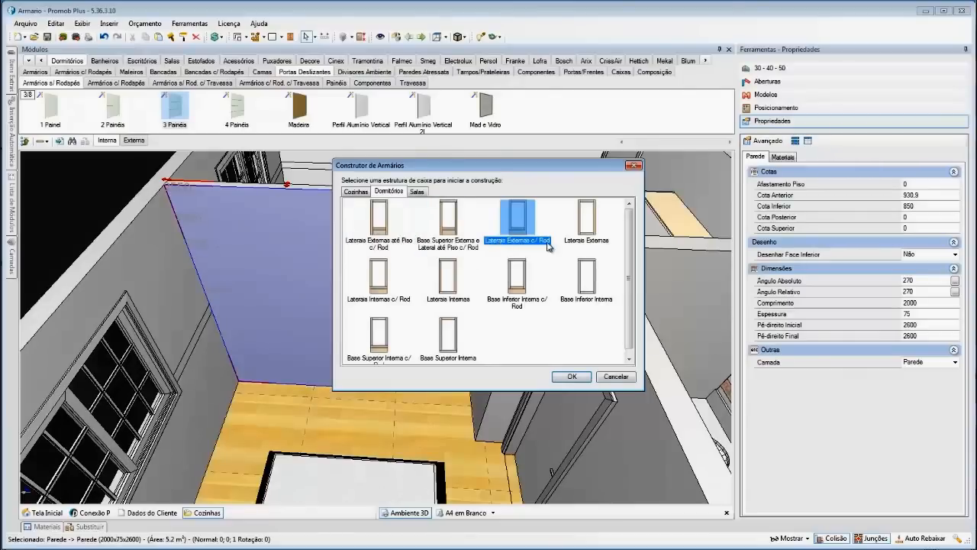
{"action": "left_click", "coordinate": [568, 244]}
{"action": "left_click", "coordinate": [397, 303]}
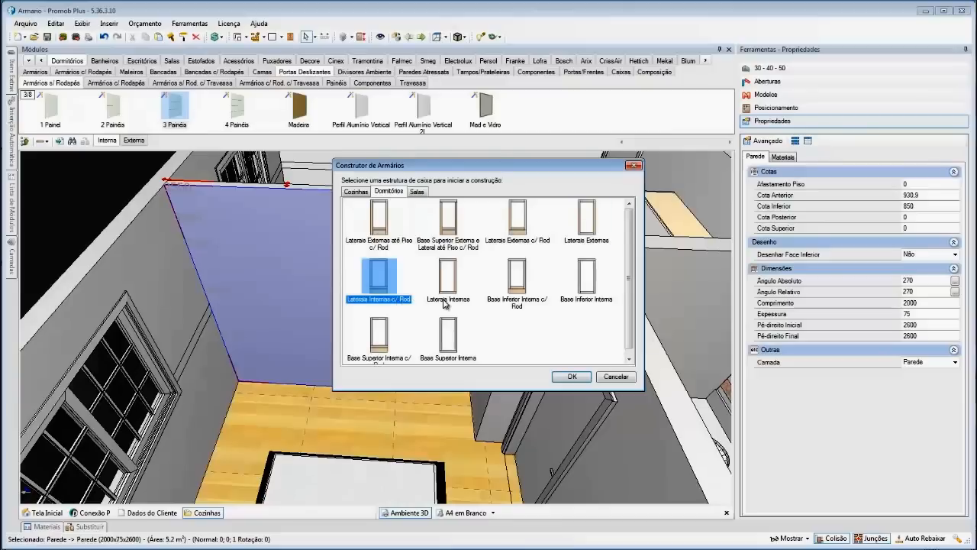
{"action": "left_click", "coordinate": [445, 303]}
{"action": "left_click", "coordinate": [495, 308]}
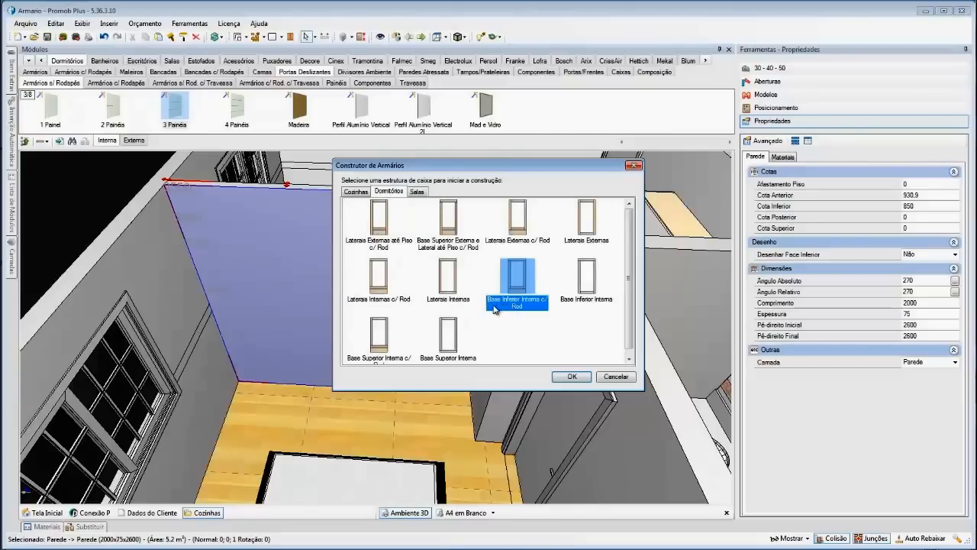
{"action": "left_click", "coordinate": [398, 246]}
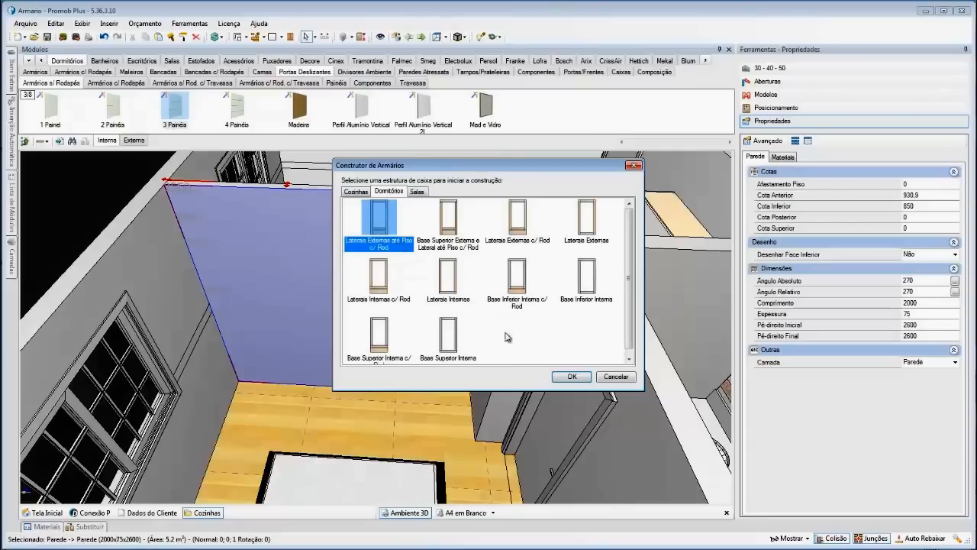
{"action": "left_click", "coordinate": [572, 377]}
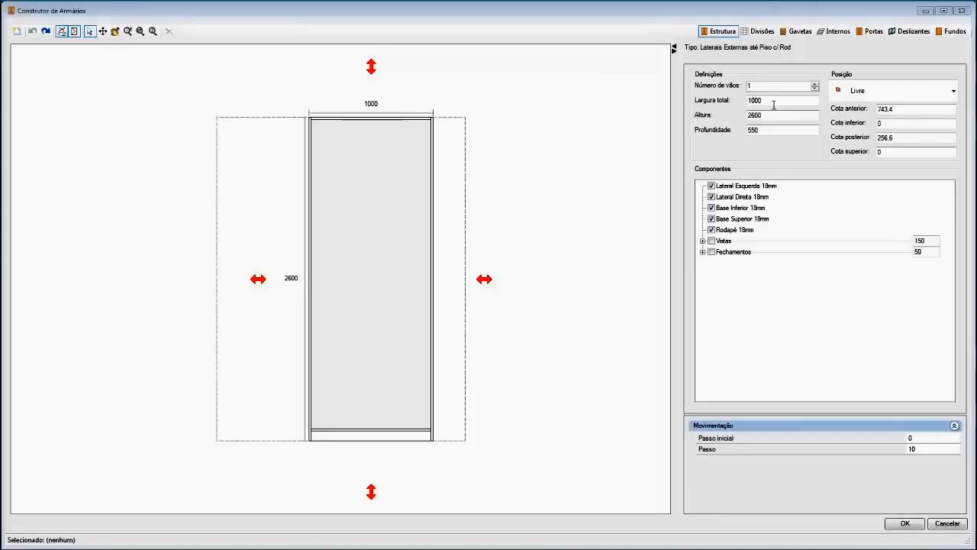
- Set the wardrobe's total width to 1800 and its position on the wall to "Meio central"
{"action": "double_click", "coordinate": [774, 101]}
{"action": "type", "text": "1800"}
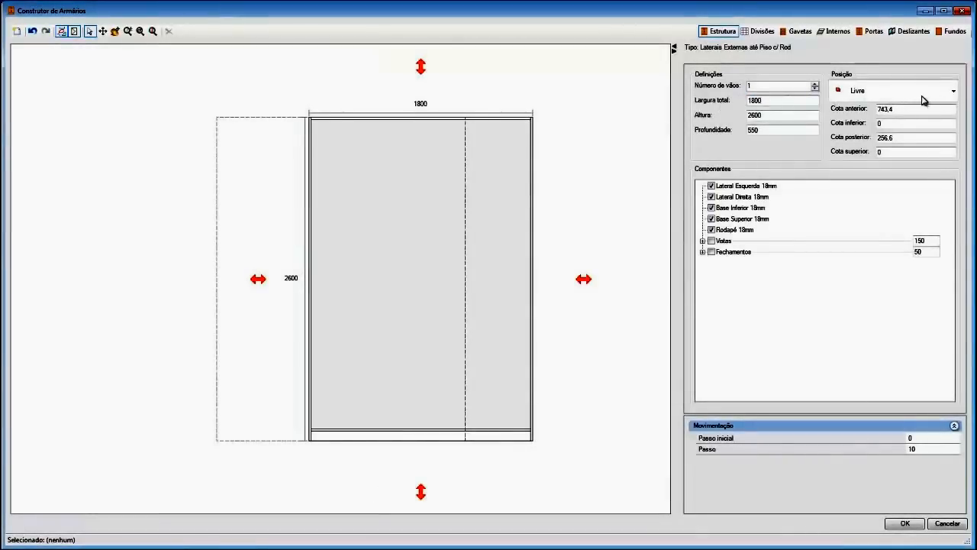
{"action": "left_click", "coordinate": [953, 93]}
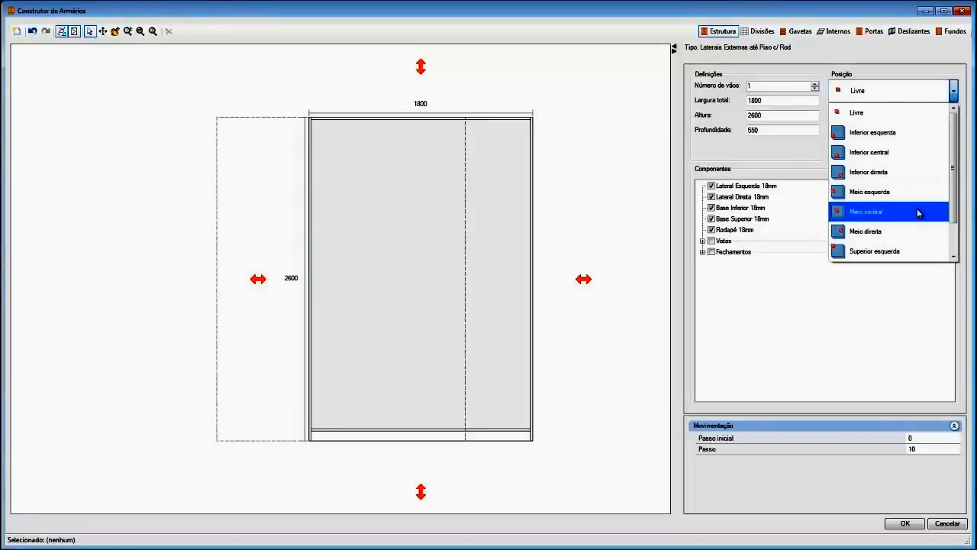
{"action": "left_click", "coordinate": [920, 213]}
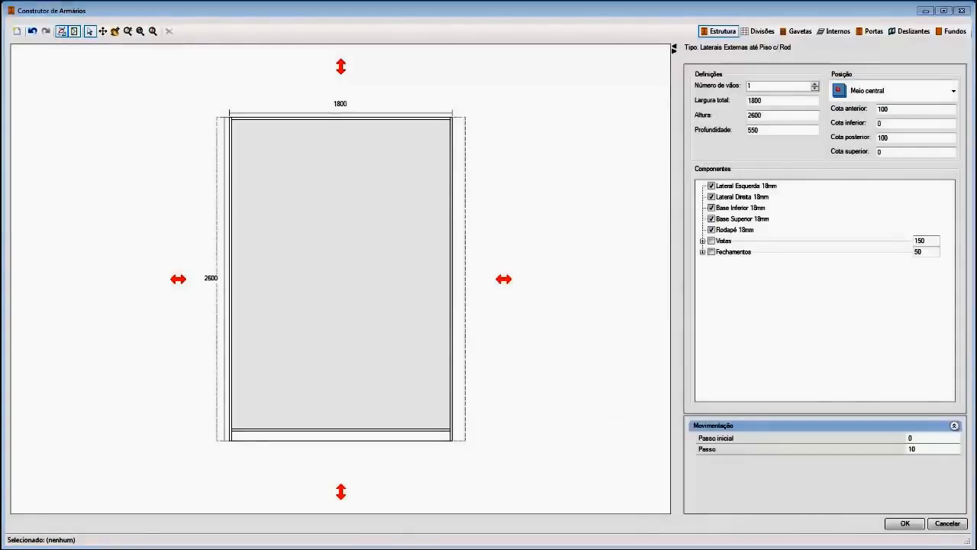
- Set the wardrobe's number of bays to 2 and select each bay in turn to check its width
{"action": "left_click", "coordinate": [815, 84]}
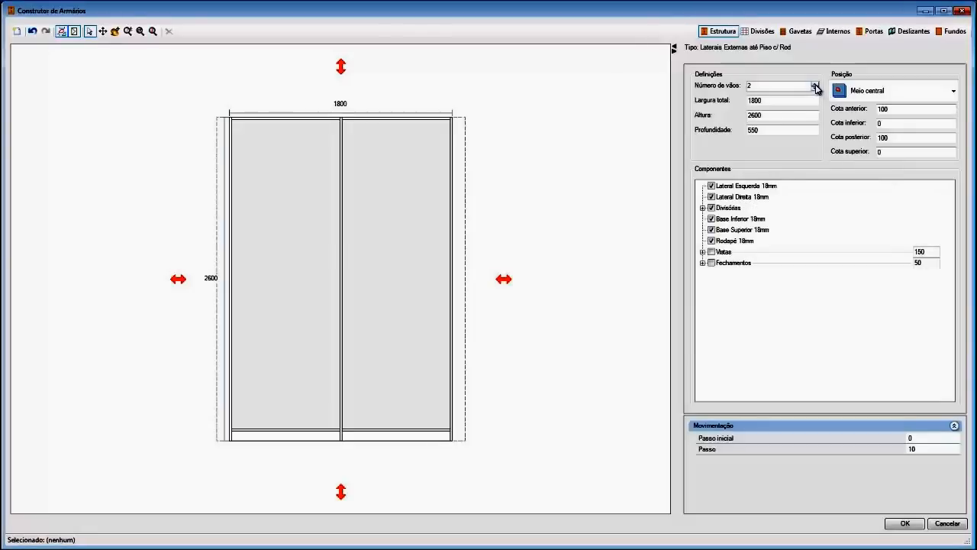
{"action": "left_click", "coordinate": [366, 277]}
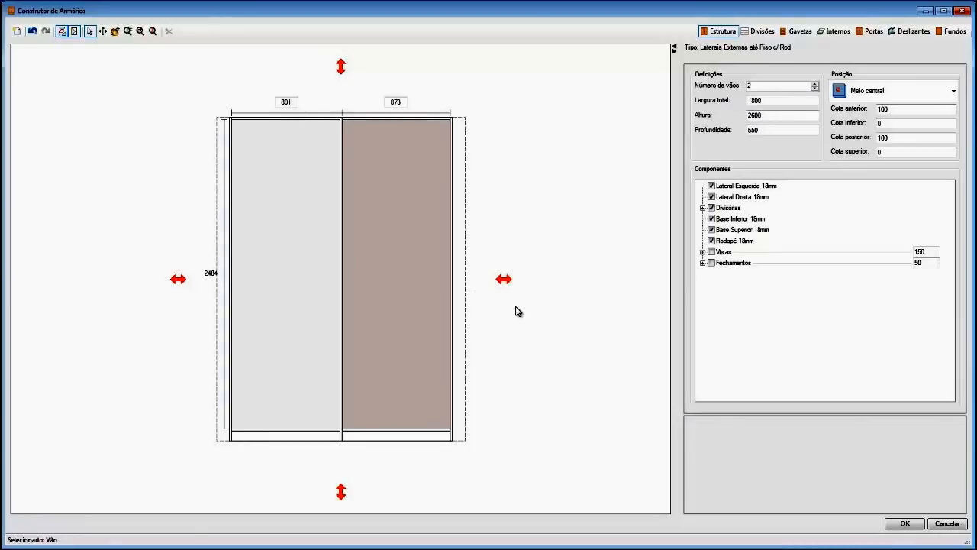
{"action": "left_click", "coordinate": [323, 301]}
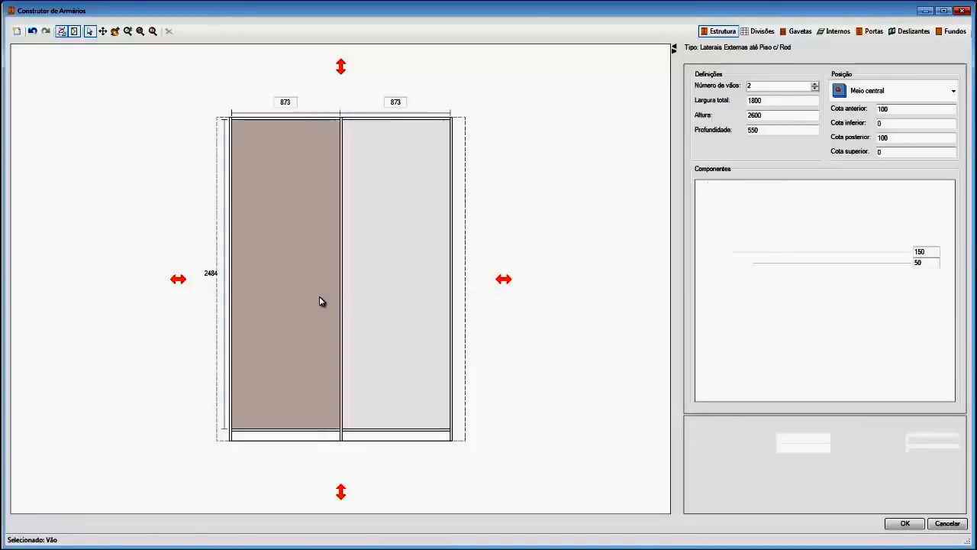
{"action": "left_click", "coordinate": [372, 298]}
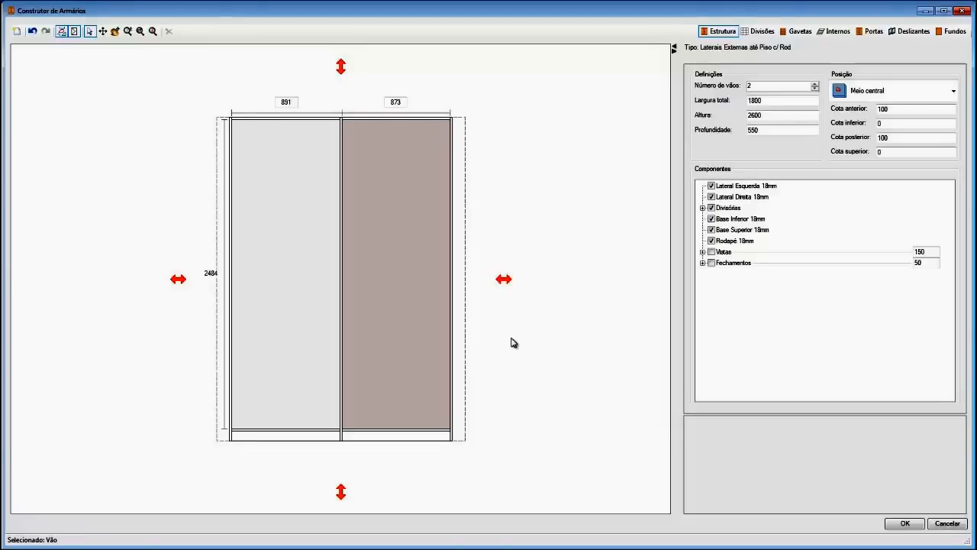
- Place a movable "Interna 18mm" shelf in the left bay, about 496 mm below the top panel
{"action": "left_click", "coordinate": [760, 34]}
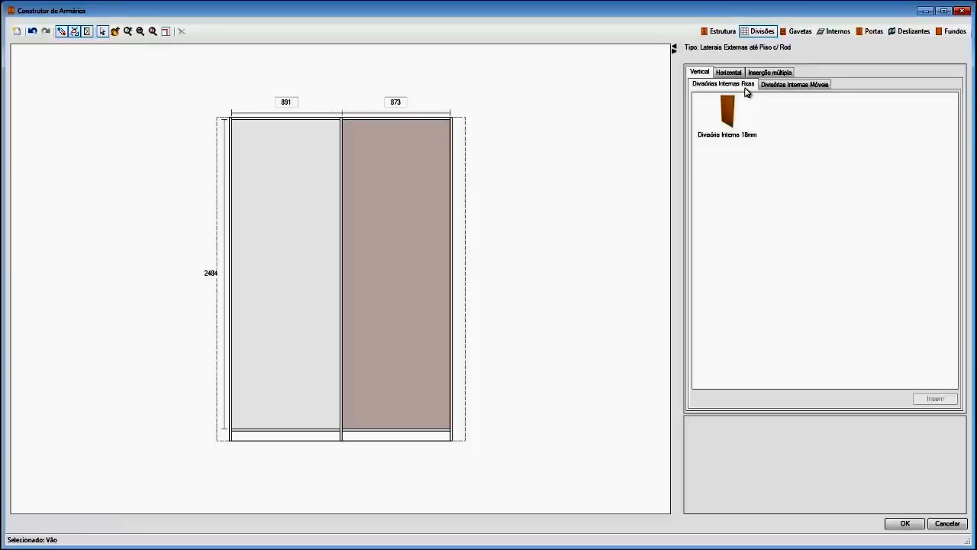
{"action": "left_click", "coordinate": [778, 85]}
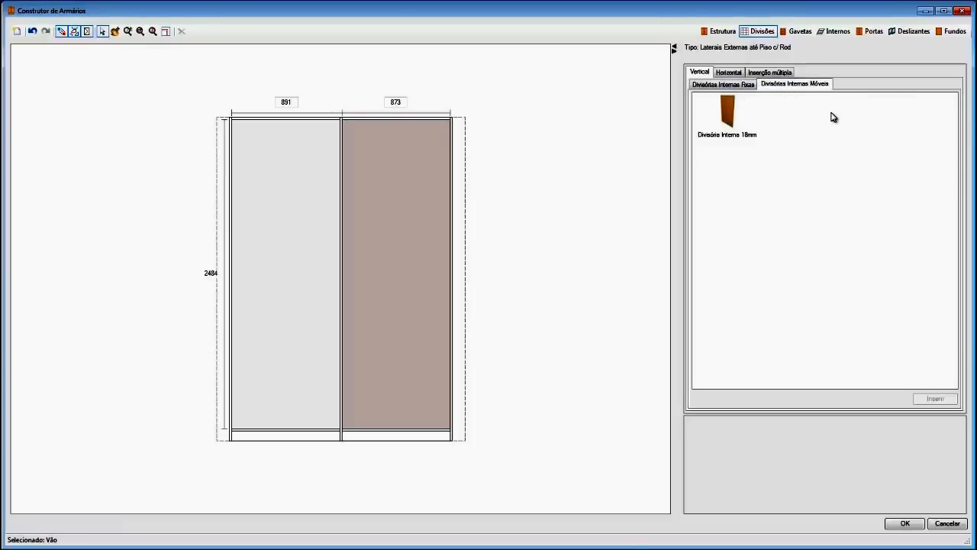
{"action": "left_click", "coordinate": [735, 74]}
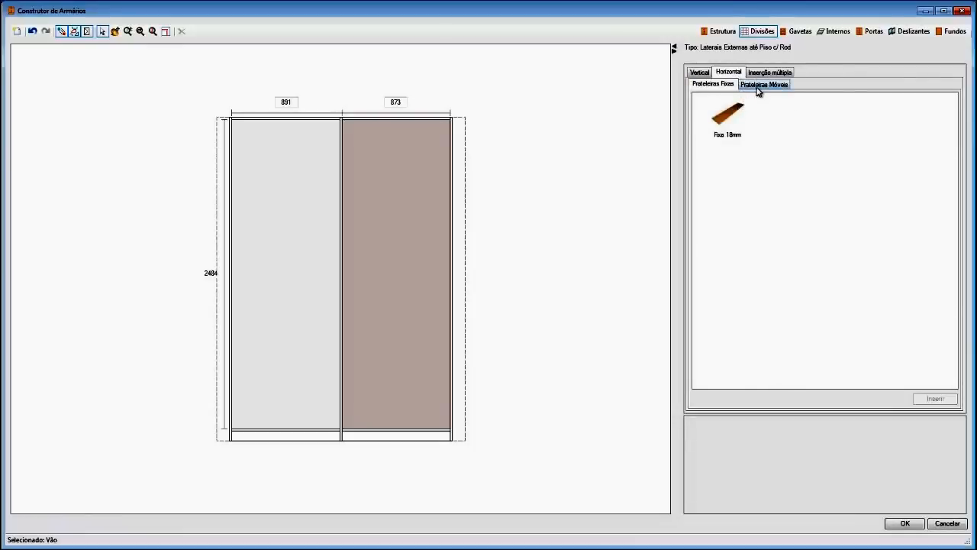
{"action": "left_click", "coordinate": [761, 87]}
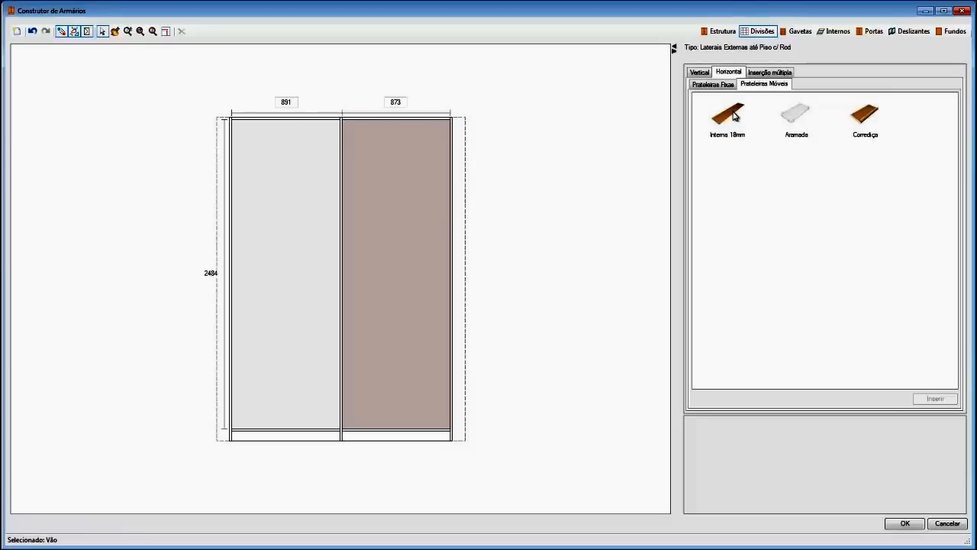
{"action": "left_click_drag", "start_coordinate": [735, 115], "coordinate": [314, 183]}
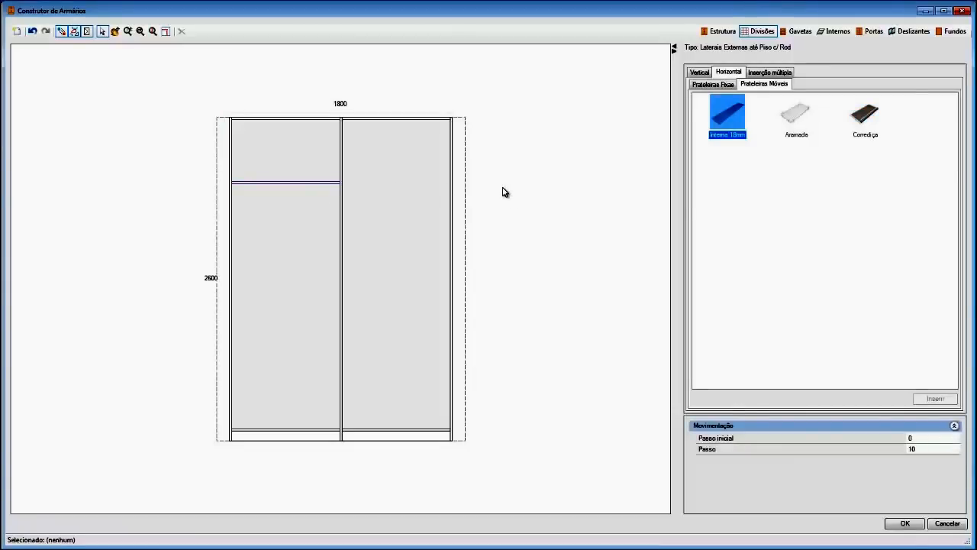
- Insert an "Interna 18mm" shelf in the right bay and move it up level with the left bay's shelf, about 496 mm below the top panel
{"action": "left_click", "coordinate": [439, 191]}
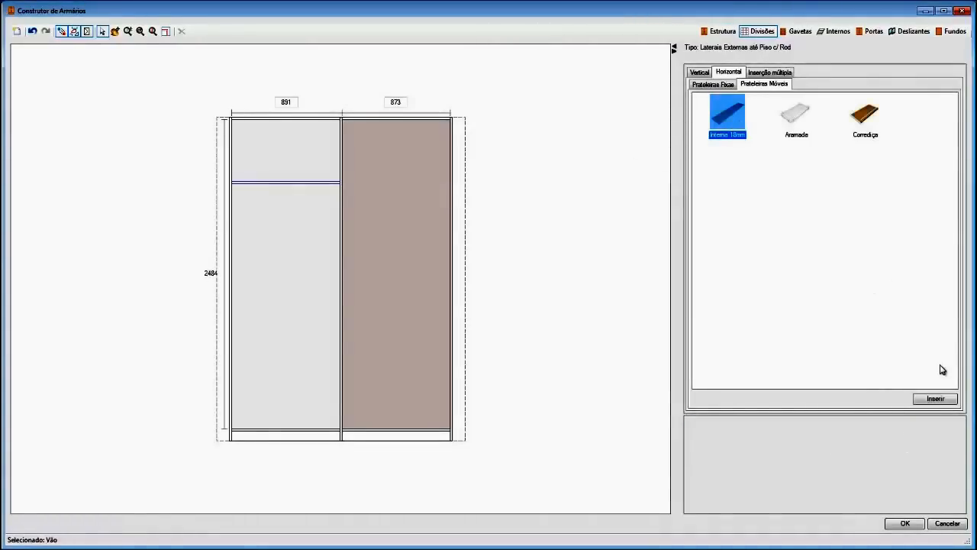
{"action": "left_click", "coordinate": [938, 398]}
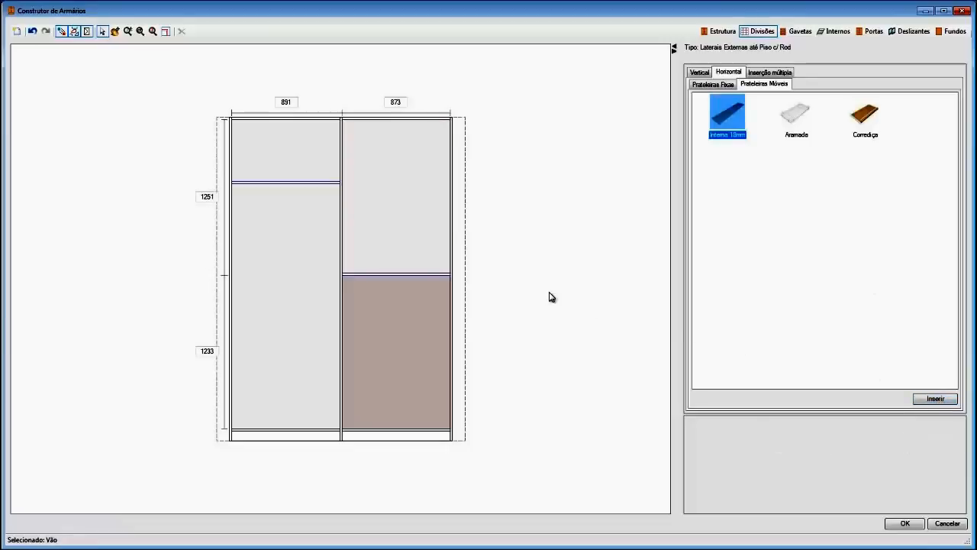
{"action": "left_click_drag", "start_coordinate": [441, 274], "coordinate": [447, 190]}
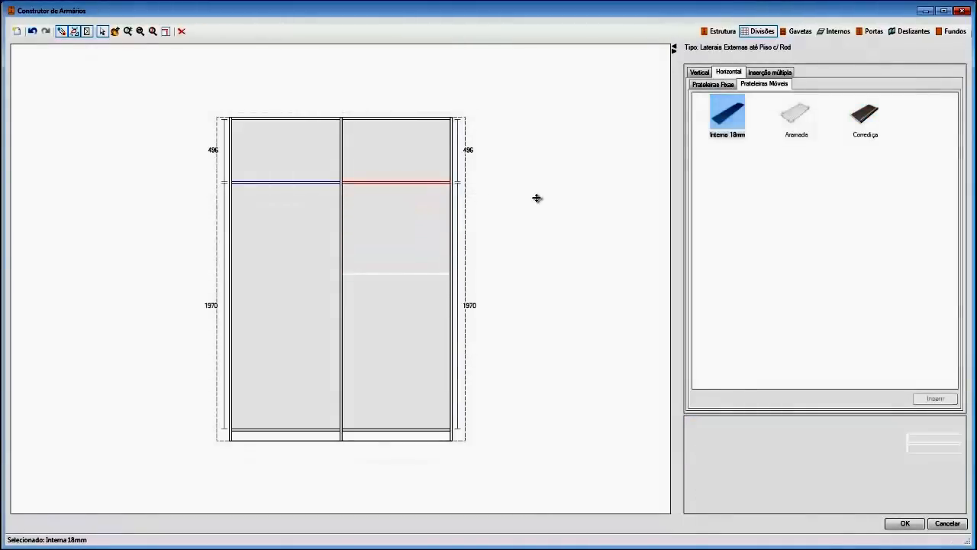
{"action": "left_click_drag", "start_coordinate": [537, 198], "coordinate": [537, 198]}
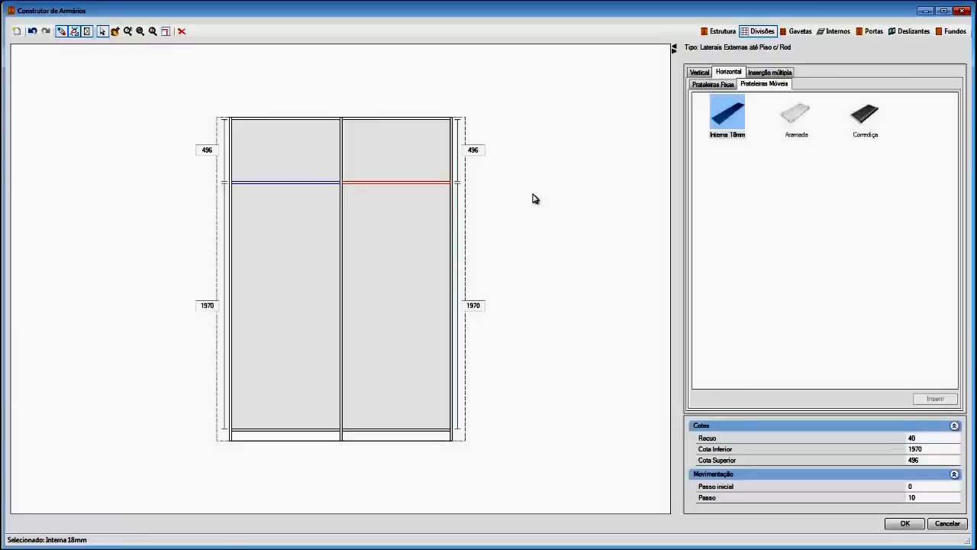
{"action": "double_click", "coordinate": [473, 149]}
{"action": "double_click", "coordinate": [473, 306]}
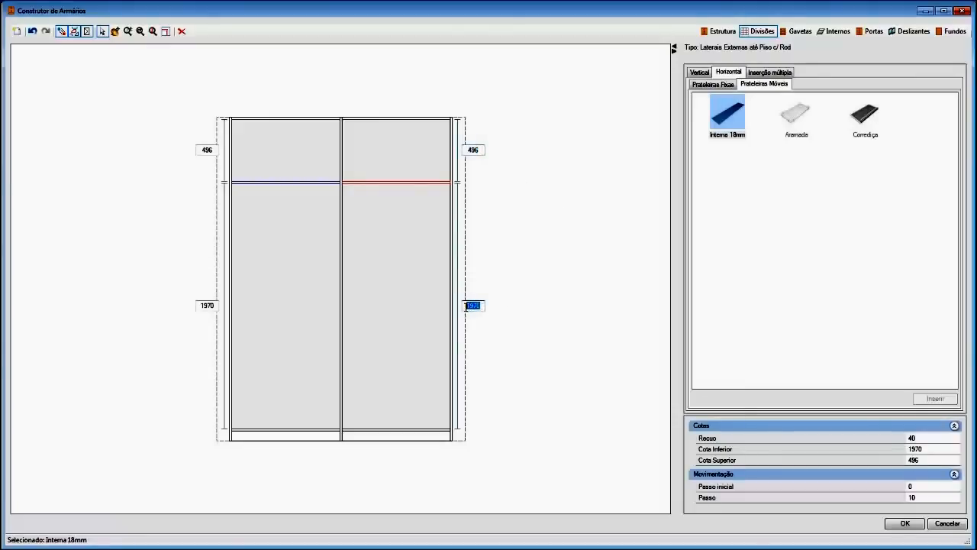
{"action": "left_click", "coordinate": [560, 262]}
- Add a lower "Interna 18mm" shelf in each bay, about 1222 mm below the upper ones, and a movable vertical divider halfway across the right bay's middle compartment
{"action": "left_click_drag", "start_coordinate": [726, 119], "coordinate": [318, 336]}
{"action": "left_click_drag", "start_coordinate": [729, 120], "coordinate": [559, 301]}
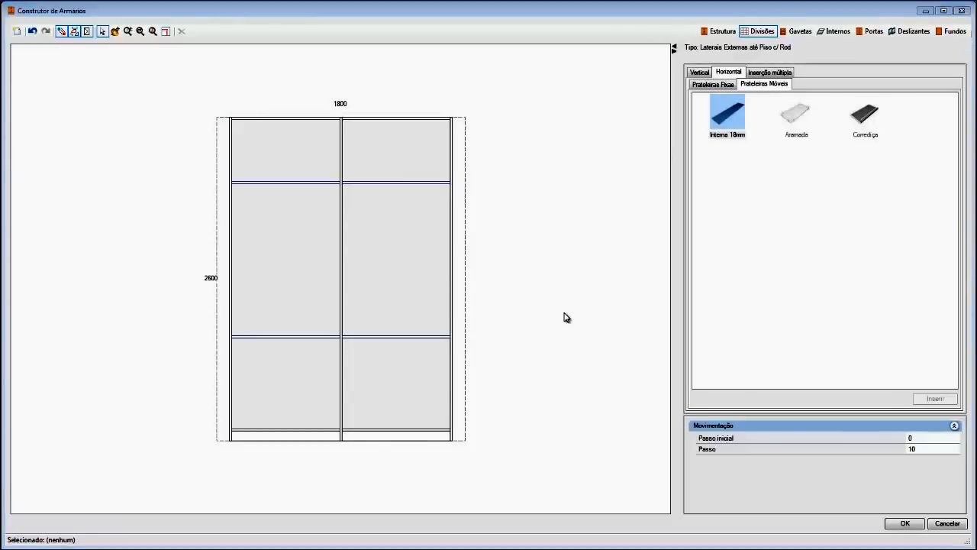
{"action": "left_click", "coordinate": [699, 72]}
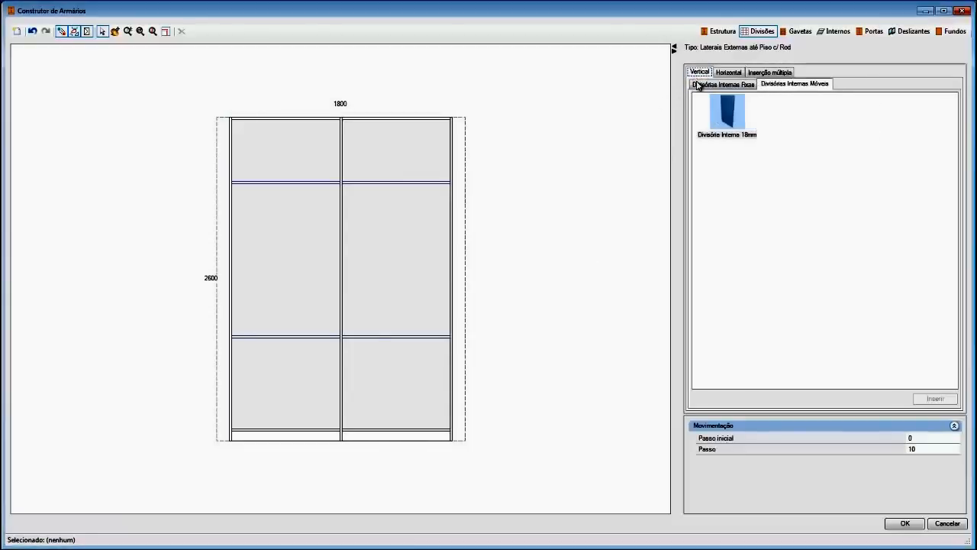
{"action": "left_click_drag", "start_coordinate": [726, 114], "coordinate": [418, 249]}
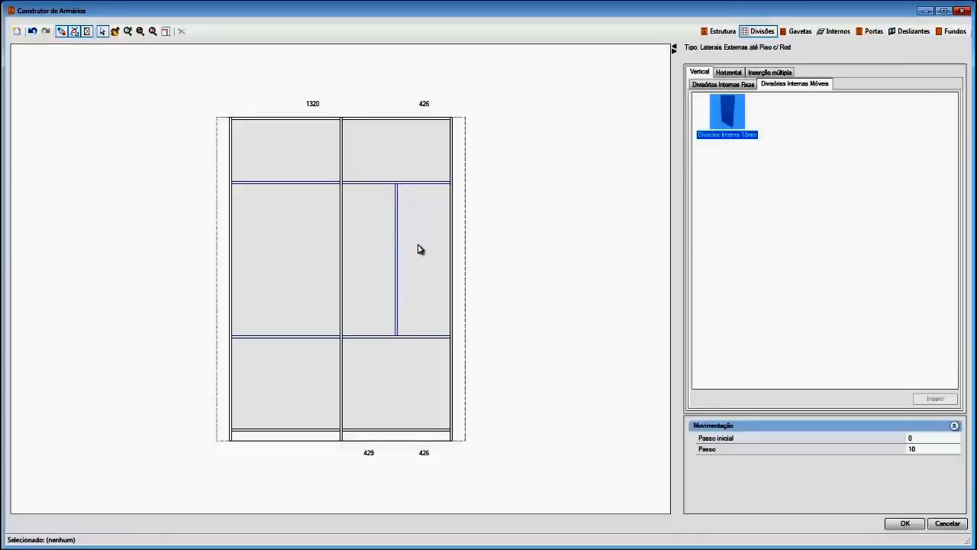
- Fill the narrow compartment beside the right side panel with a multiple-insertion grid of 2 columns by 4 rows, using "Fixa 18mm" and "Divisória Interna 18mm"
{"action": "left_click", "coordinate": [420, 246]}
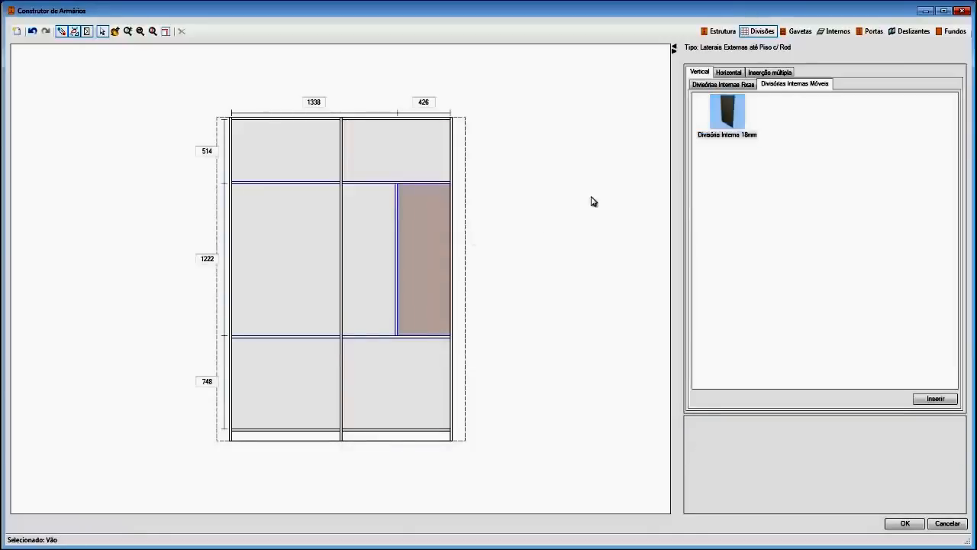
{"action": "left_click", "coordinate": [787, 76]}
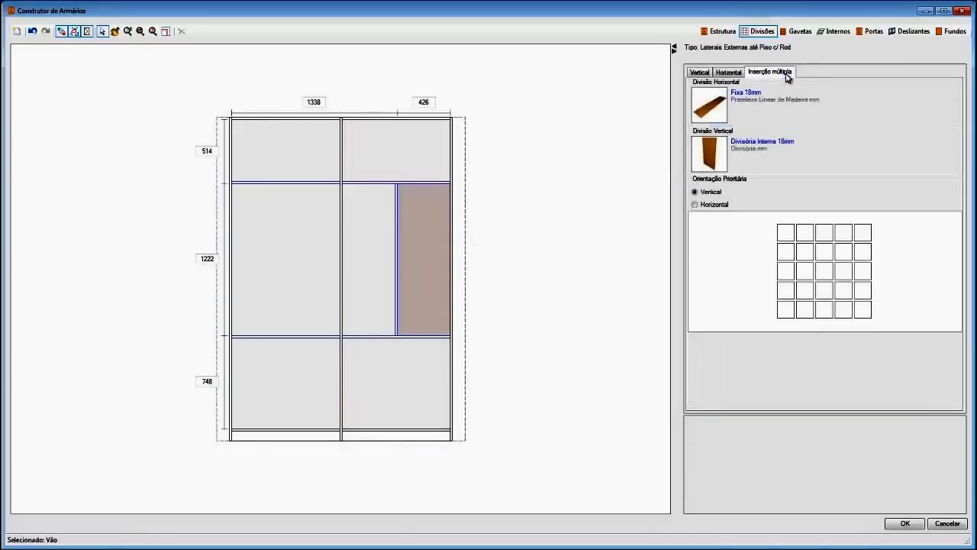
{"action": "left_click", "coordinate": [805, 293]}
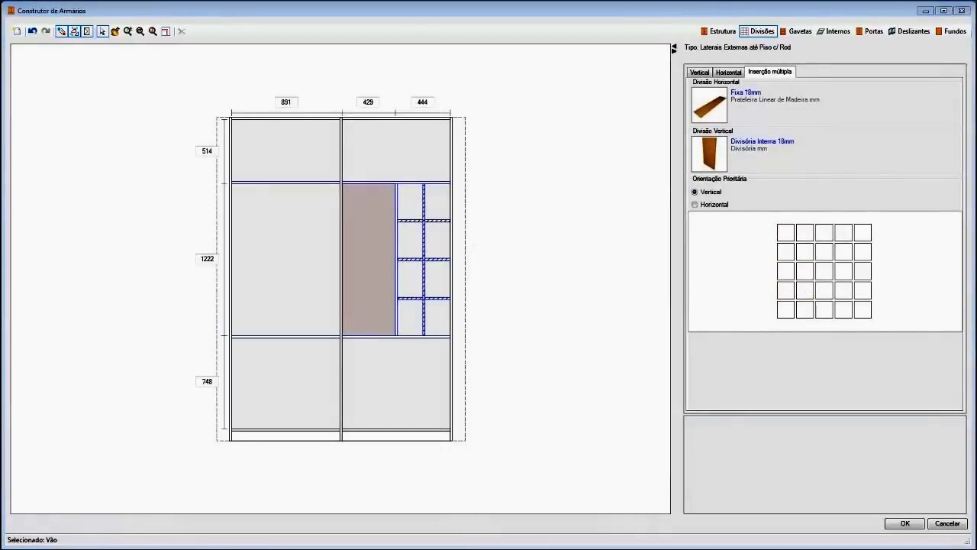
{"action": "left_click", "coordinate": [597, 334]}
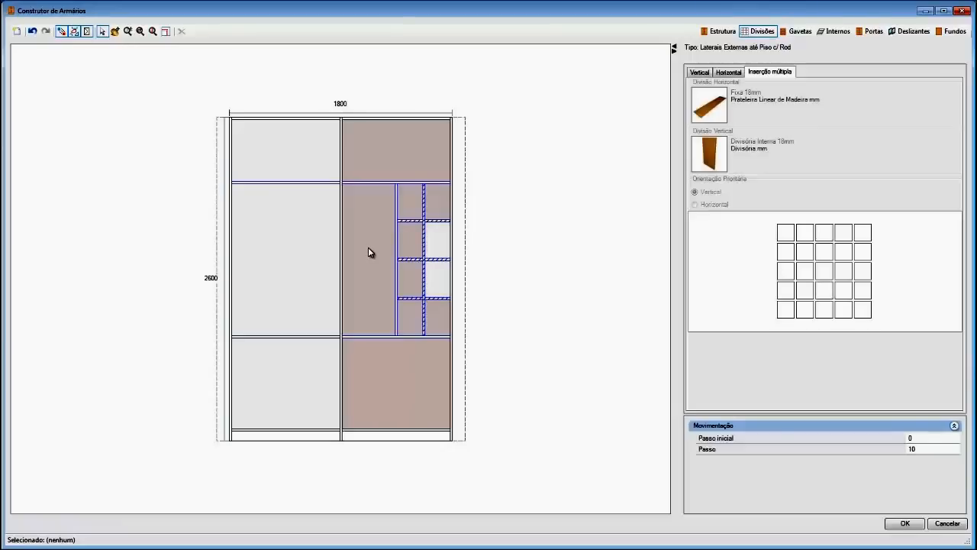
- Select each wardrobe compartment individually, including all eight niches, and clear the selection
{"action": "left_click", "coordinate": [368, 252]}
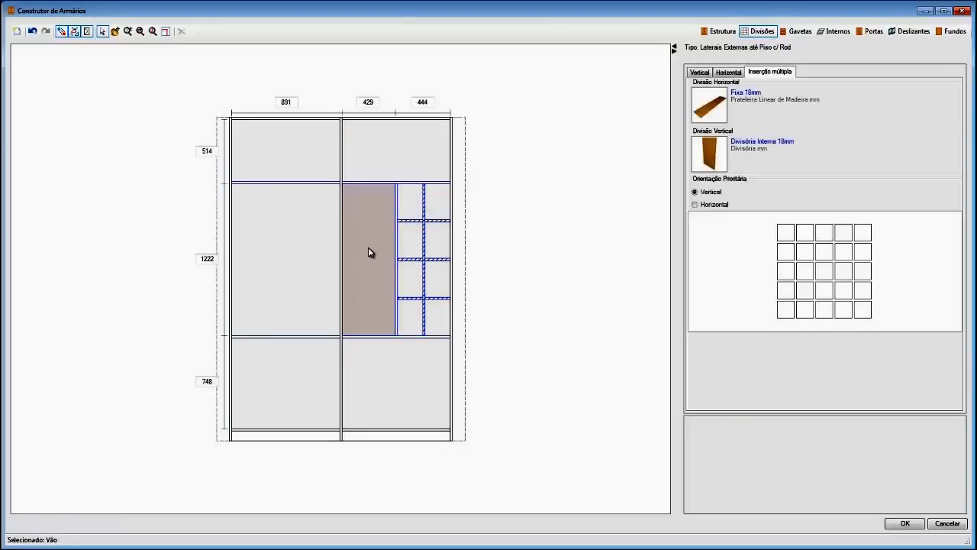
{"action": "left_click", "coordinate": [501, 260]}
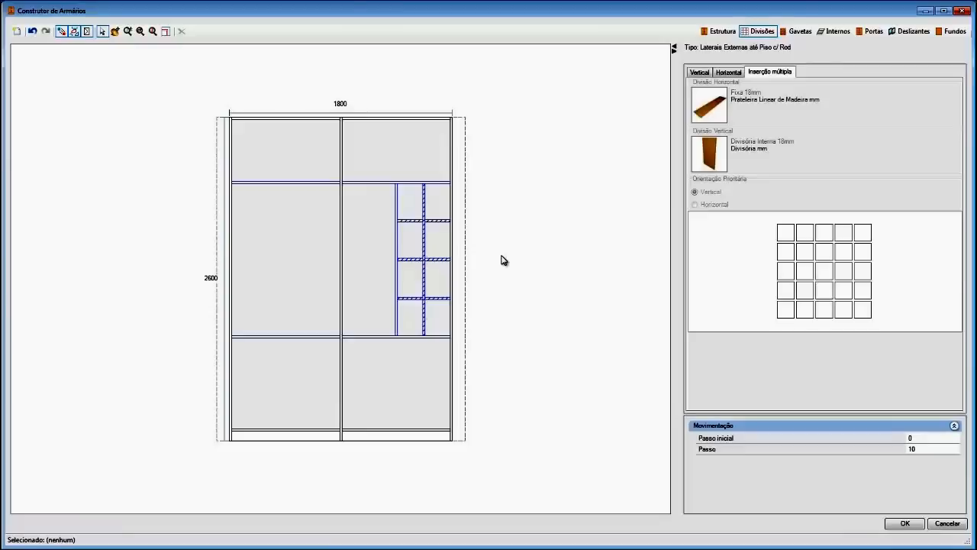
{"action": "left_click", "coordinate": [324, 174]}
{"action": "left_click", "coordinate": [355, 168]}
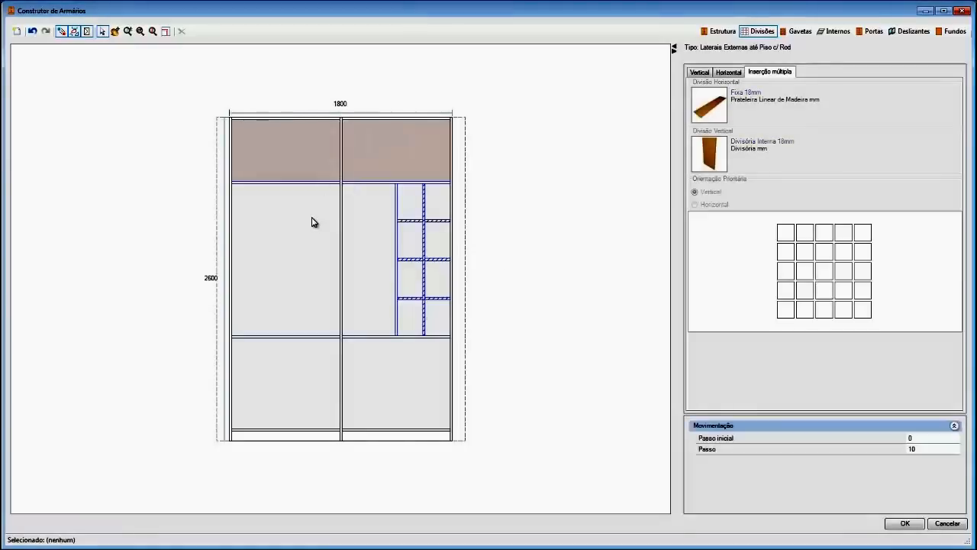
{"action": "left_click", "coordinate": [314, 221]}
{"action": "left_click", "coordinate": [388, 221]}
{"action": "left_click", "coordinate": [412, 206]}
{"action": "left_click", "coordinate": [435, 205]}
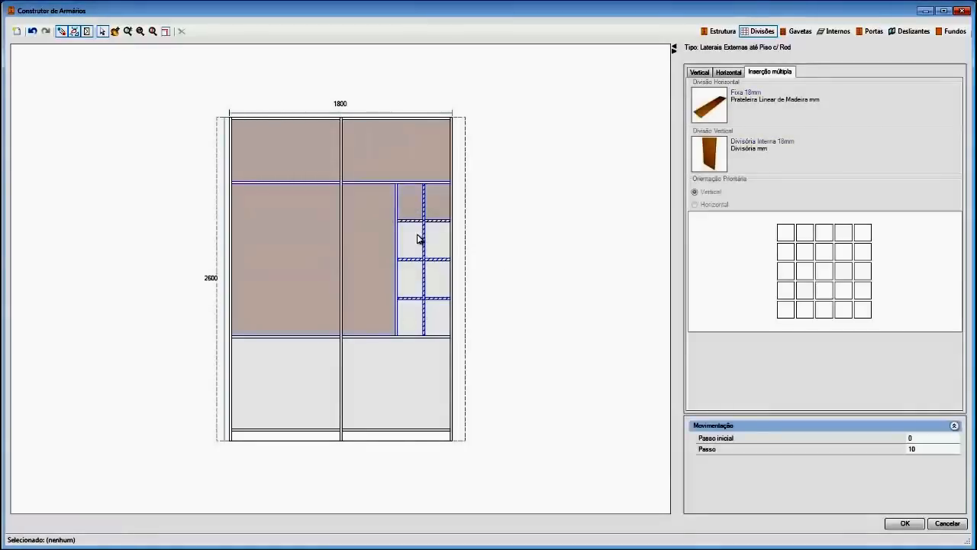
{"action": "left_click", "coordinate": [416, 240]}
{"action": "left_click", "coordinate": [441, 250]}
{"action": "left_click", "coordinate": [435, 280]}
{"action": "left_click", "coordinate": [412, 284]}
{"action": "left_click", "coordinate": [414, 314]}
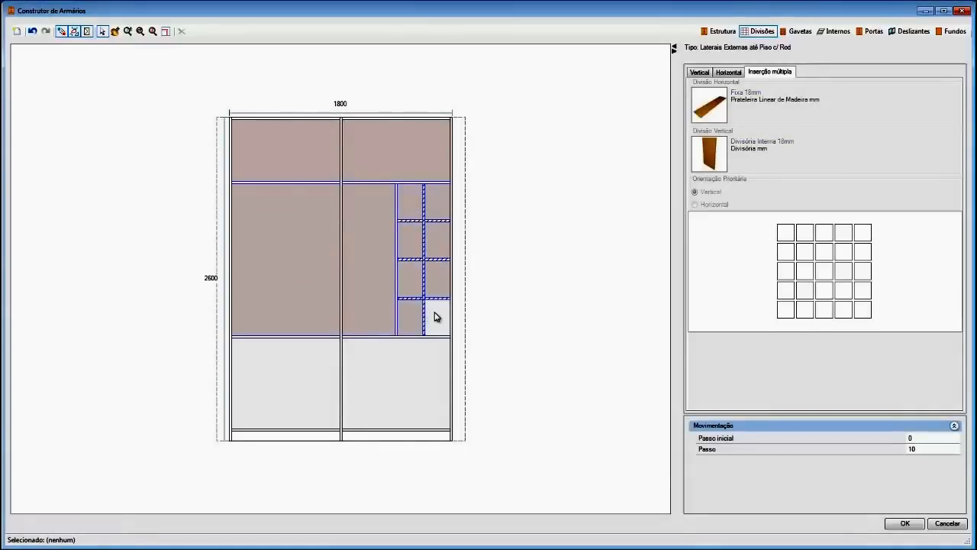
{"action": "left_click", "coordinate": [435, 315]}
{"action": "left_click", "coordinate": [409, 379]}
{"action": "left_click", "coordinate": [324, 382]}
{"action": "left_click", "coordinate": [556, 336]}
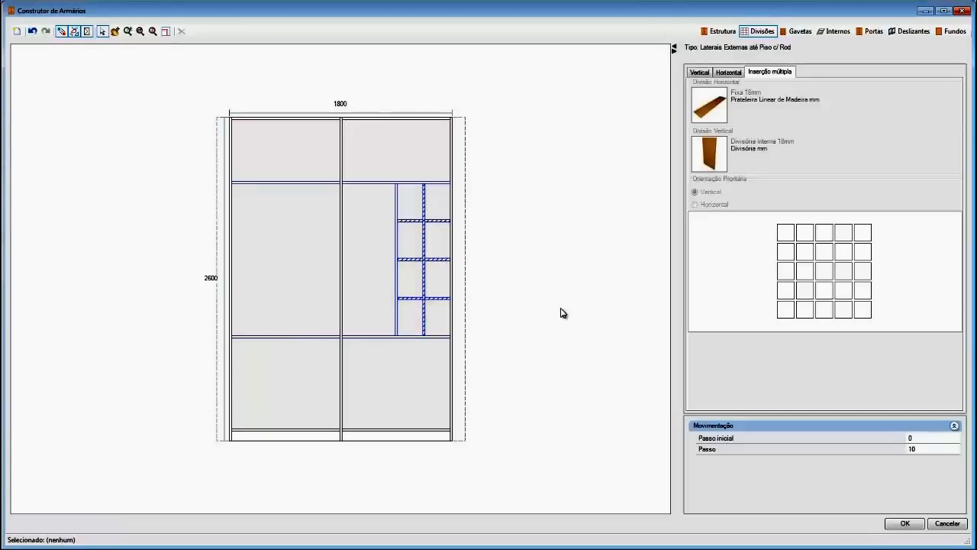
- Select all compartments as a range from the left bay's top compartment to the right bay's lower one, and clear the selection
{"action": "left_click", "coordinate": [310, 159]}
{"action": "left_click", "coordinate": [415, 389]}
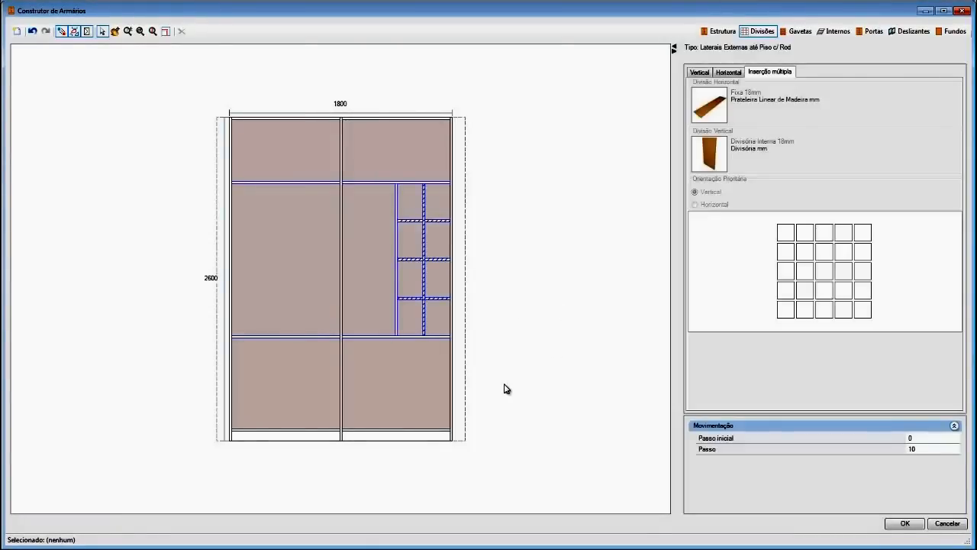
{"action": "left_click", "coordinate": [565, 337]}
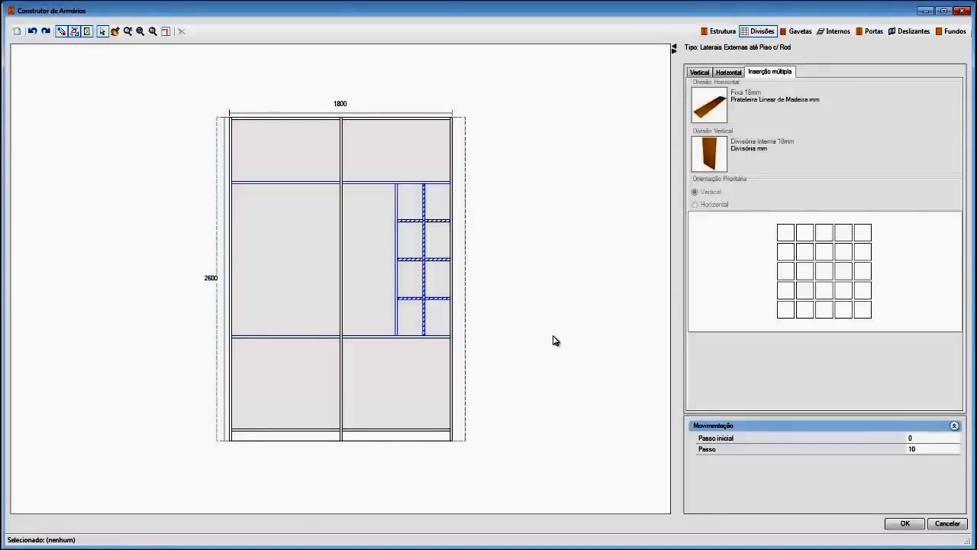
- Fill the left bay's lower compartment with 5 internal "s/ CF Reta" drawers, keeping all four spacers enabled
{"action": "left_click", "coordinate": [312, 382]}
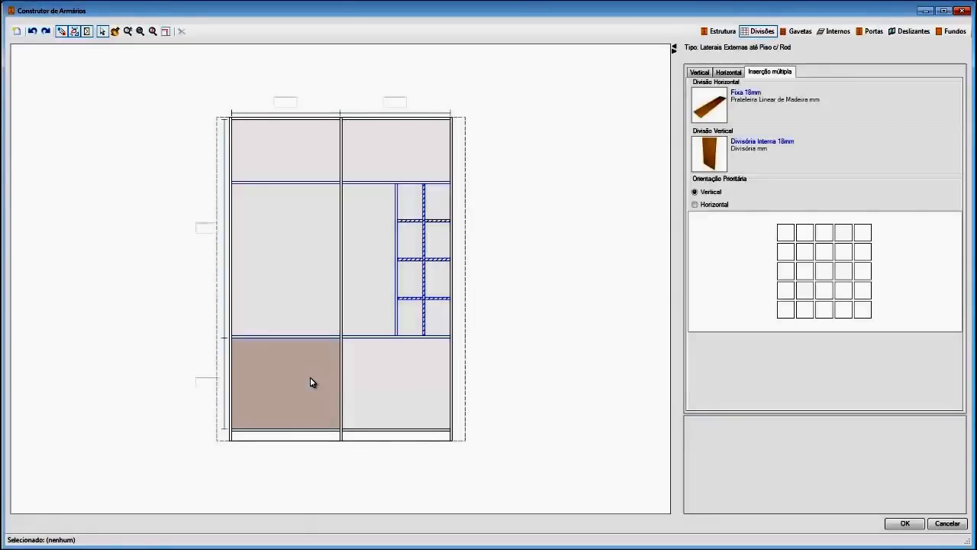
{"action": "left_click", "coordinate": [798, 31]}
{"action": "left_click", "coordinate": [743, 100]}
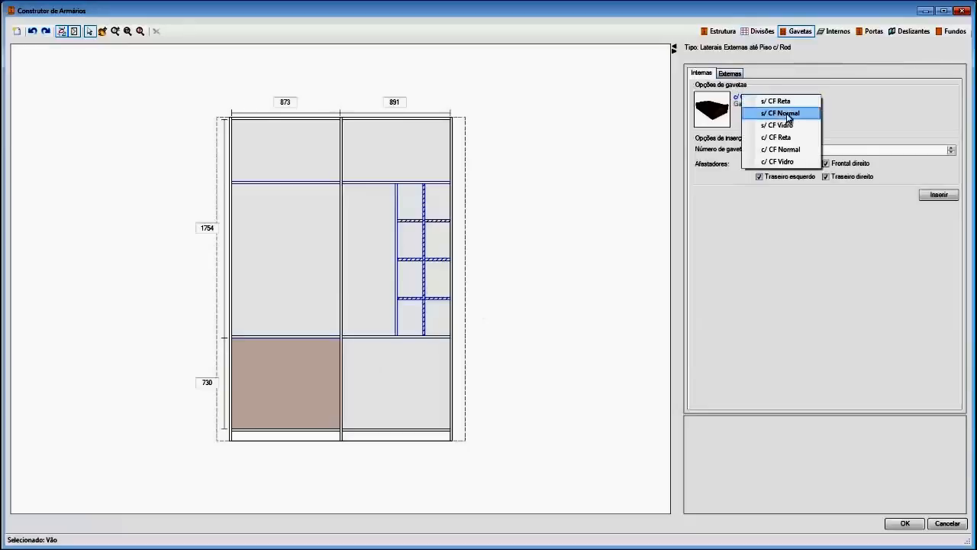
{"action": "left_click", "coordinate": [792, 103]}
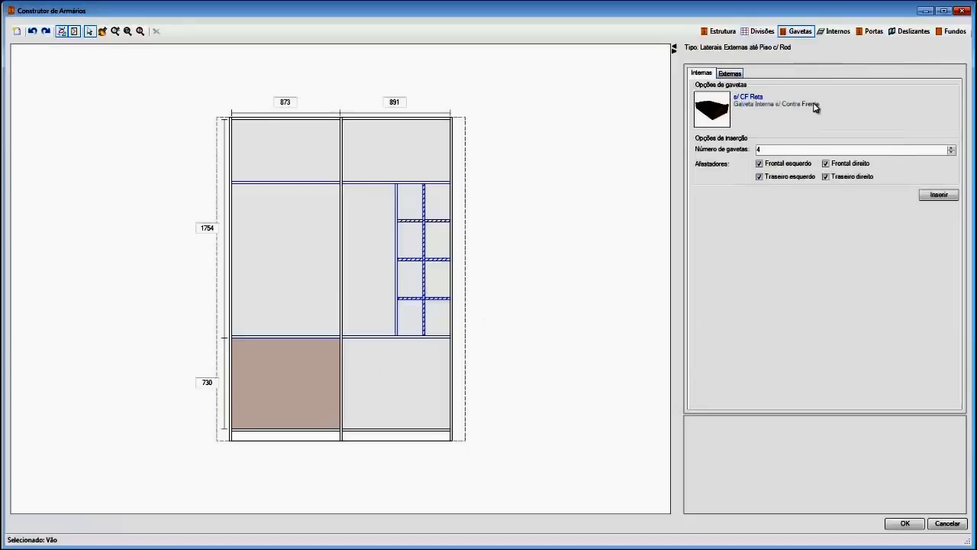
{"action": "left_click", "coordinate": [951, 149]}
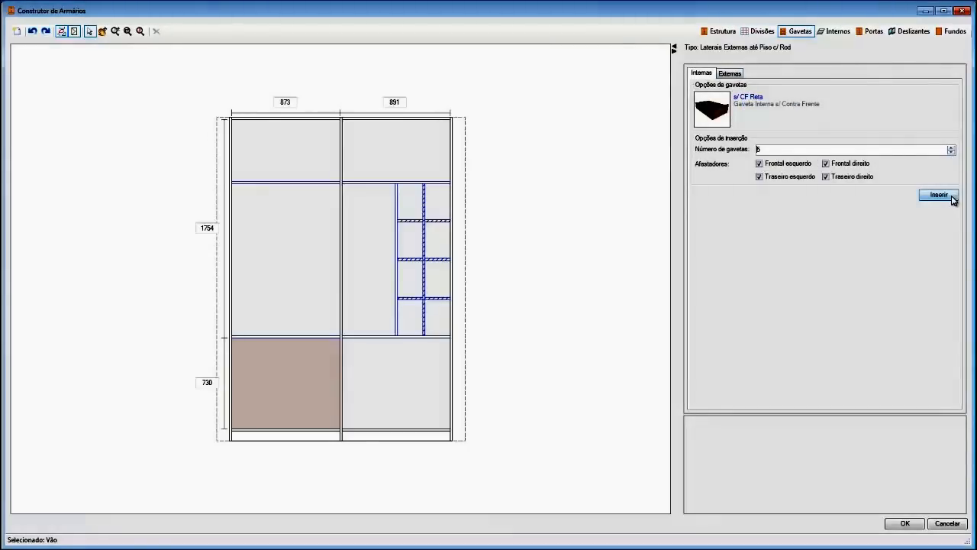
{"action": "left_click", "coordinate": [940, 195]}
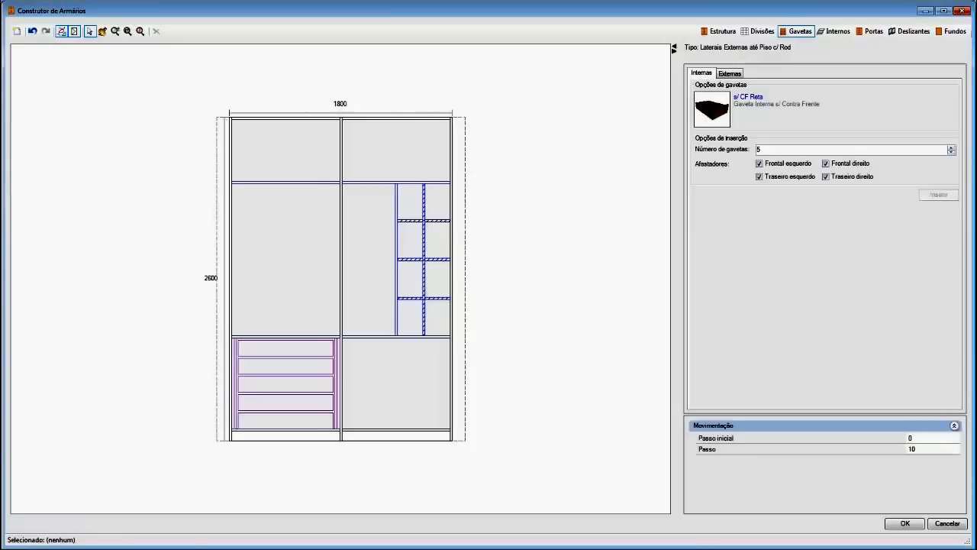
- Add a "Cabideiro" rail about 87 mm below the left bay's upper shelf and a "Madeira Central" trouser rack in the right bay's lower compartment
{"action": "left_click", "coordinate": [846, 33]}
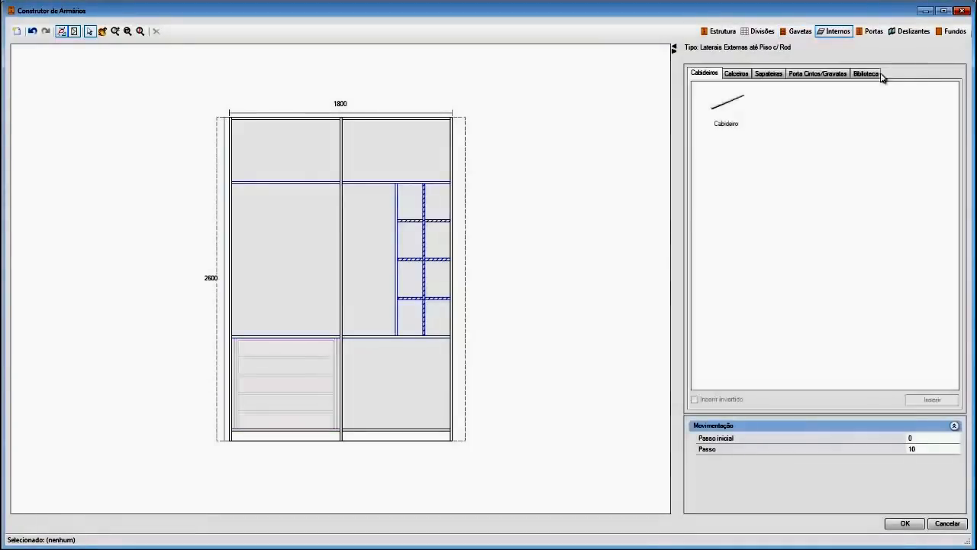
{"action": "left_click_drag", "start_coordinate": [736, 98], "coordinate": [308, 198]}
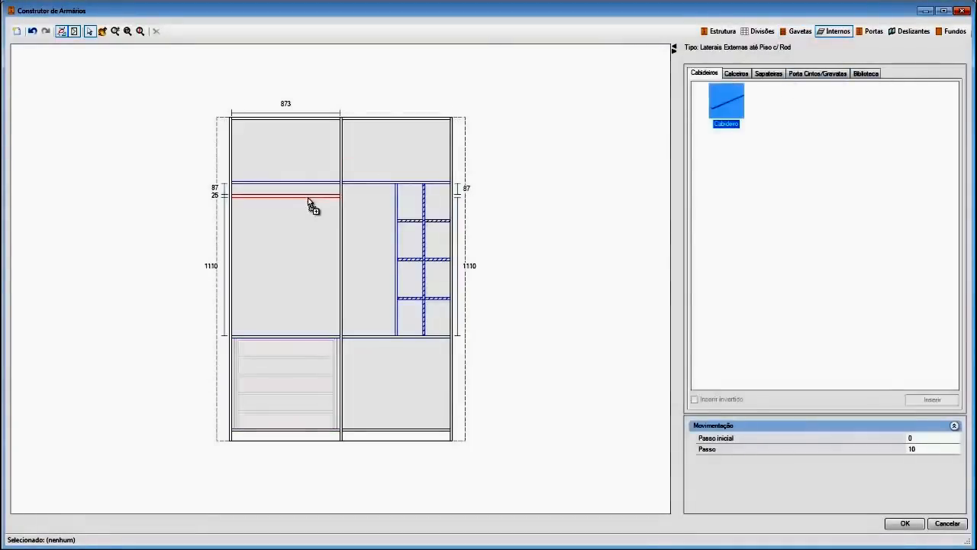
{"action": "left_click", "coordinate": [734, 73]}
{"action": "left_click_drag", "start_coordinate": [799, 105], "coordinate": [402, 364]}
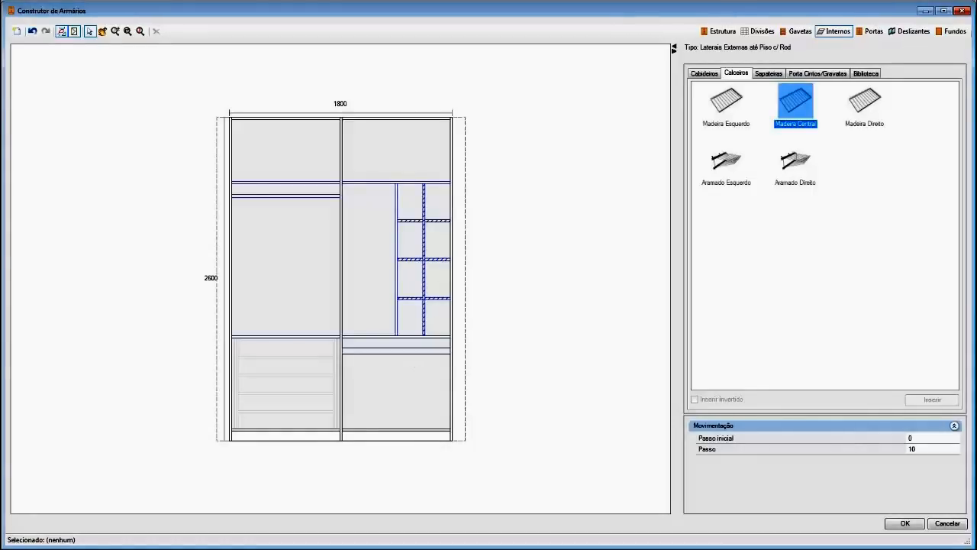
- Undo the insertion of the hanging rail and the trouser rack
{"action": "key", "text": "Tab"}
{"action": "left_click", "coordinate": [803, 35]}
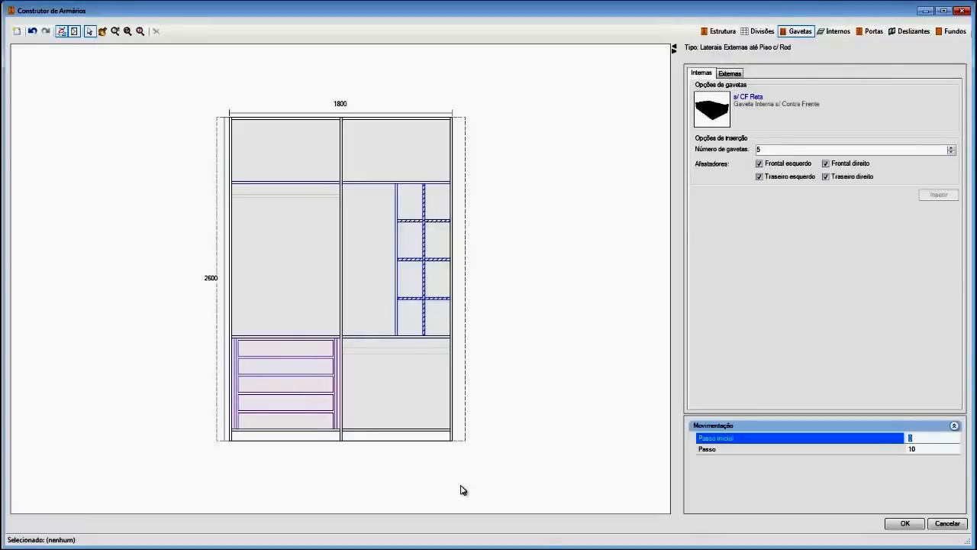
{"action": "key", "text": "ctrl+z"}
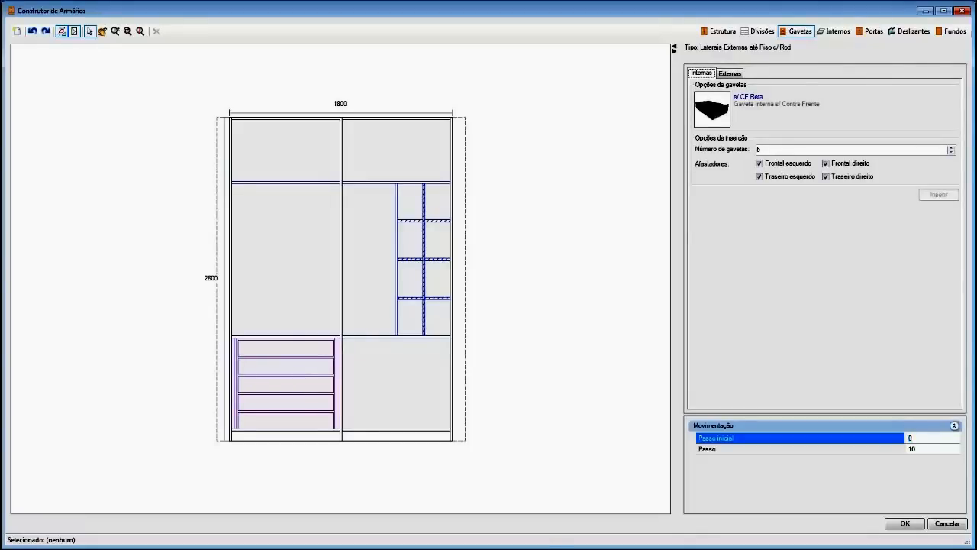
- Insert fitted (Encaixados) "Fundo 3mm" backs in the top compartments of both bays
{"action": "left_click", "coordinate": [953, 34]}
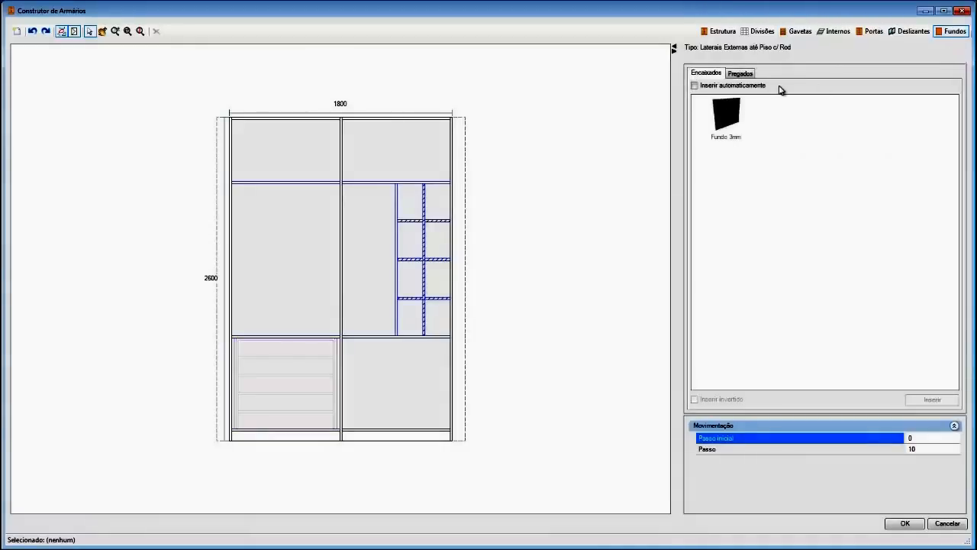
{"action": "left_click", "coordinate": [735, 74]}
{"action": "left_click", "coordinate": [718, 74]}
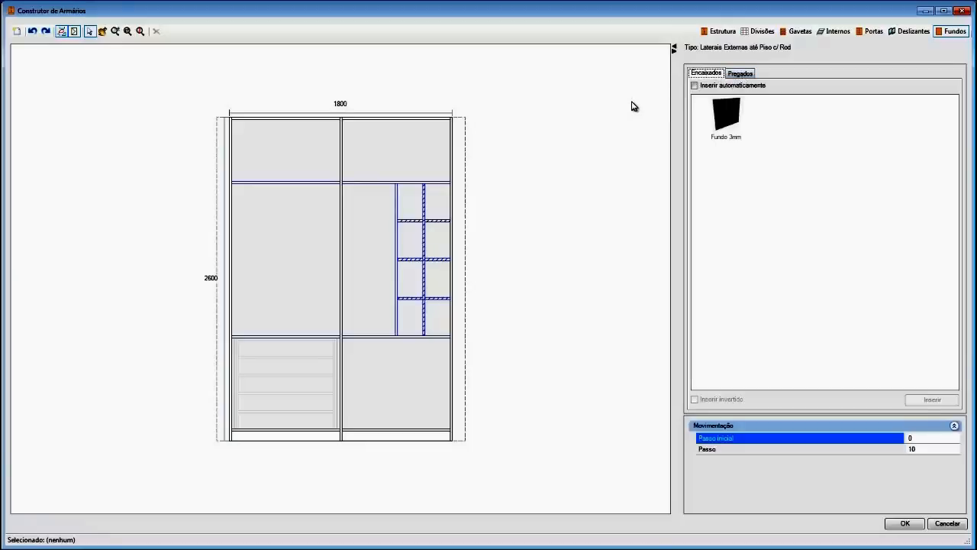
{"action": "left_click", "coordinate": [289, 154]}
{"action": "left_click", "coordinate": [398, 151], "text": "ctrl"}
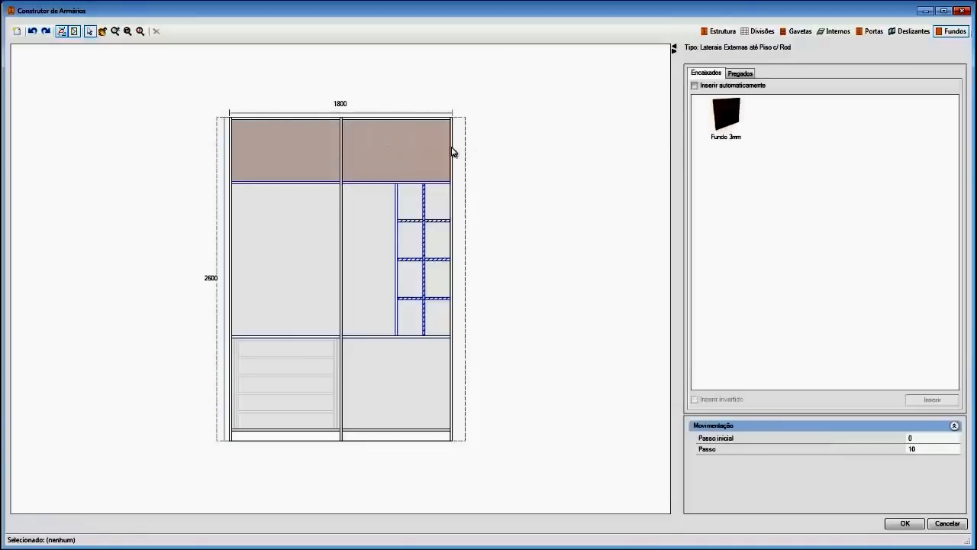
{"action": "left_click", "coordinate": [727, 122]}
{"action": "left_click", "coordinate": [924, 401]}
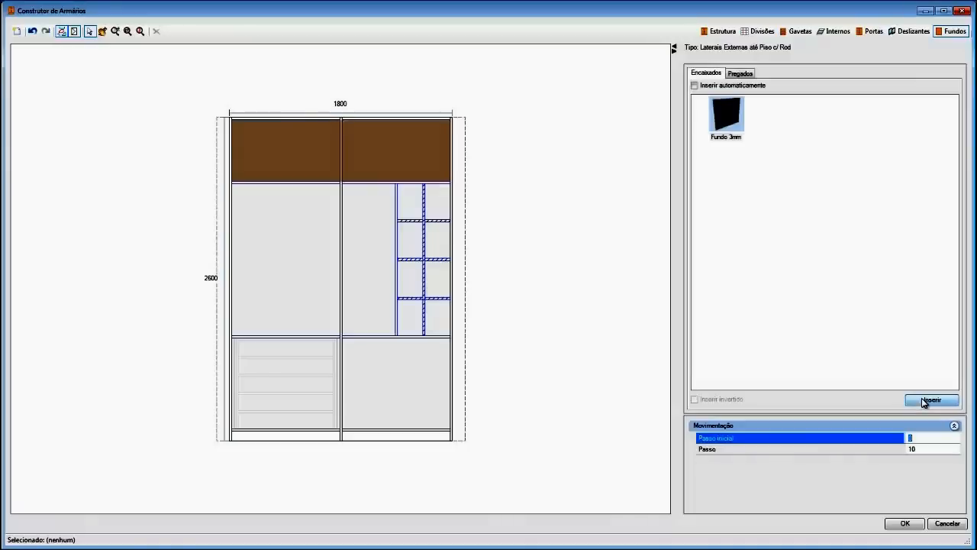
- Insert a nailed (Pregados) "Fundo 3mm" back behind all middle and lower compartments, including the eight niches and the drawers
{"action": "left_click", "coordinate": [313, 273]}
{"action": "left_click", "coordinate": [386, 265], "text": "ctrl"}
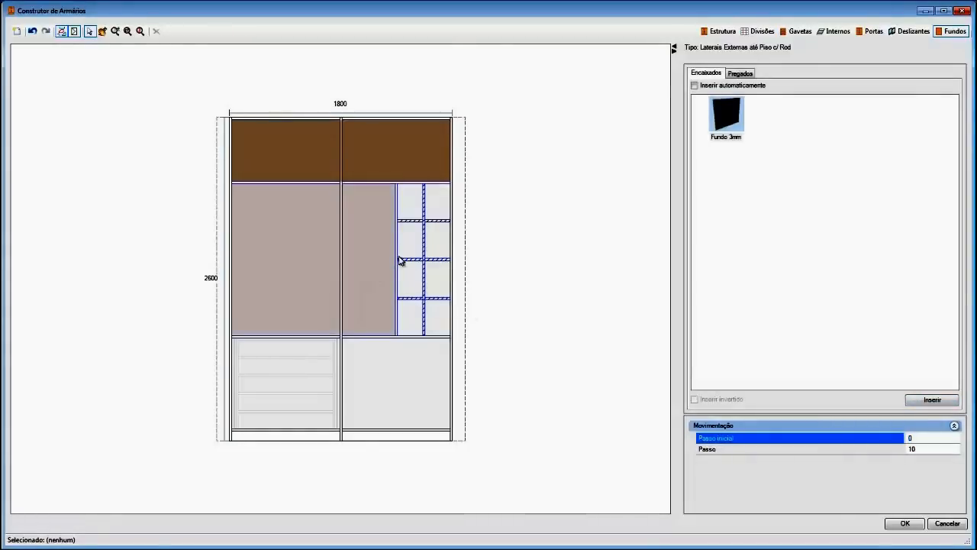
{"action": "left_click", "coordinate": [412, 208], "text": "ctrl"}
{"action": "left_click", "coordinate": [437, 213], "text": "ctrl"}
{"action": "left_click", "coordinate": [441, 247], "text": "ctrl"}
{"action": "left_click", "coordinate": [413, 248], "text": "ctrl"}
{"action": "left_click", "coordinate": [414, 276], "text": "ctrl"}
{"action": "left_click", "coordinate": [437, 280], "text": "ctrl"}
{"action": "left_click", "coordinate": [433, 317], "text": "ctrl"}
{"action": "left_click", "coordinate": [412, 319], "text": "ctrl"}
{"action": "left_click", "coordinate": [415, 366], "text": "ctrl"}
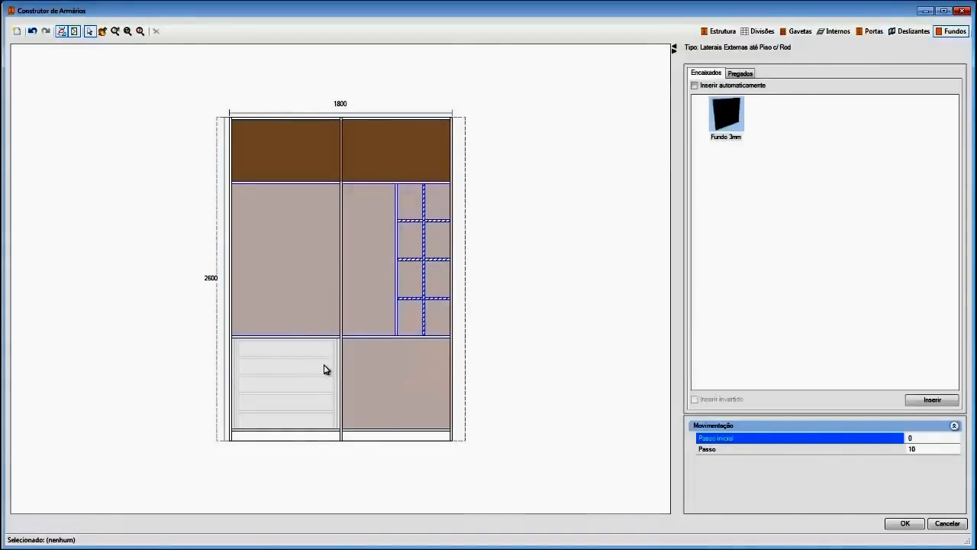
{"action": "left_click", "coordinate": [323, 369], "text": "ctrl"}
{"action": "left_click", "coordinate": [740, 74]}
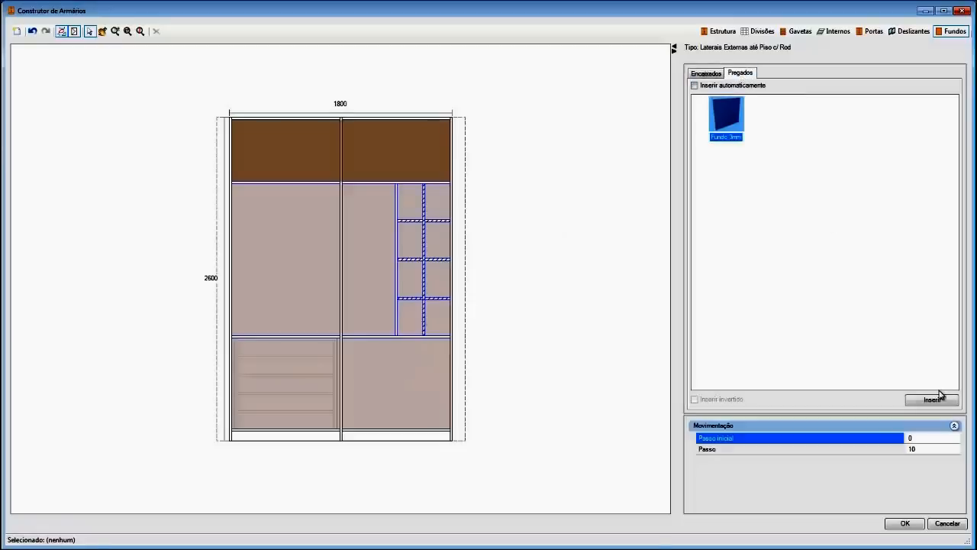
{"action": "left_click", "coordinate": [939, 400]}
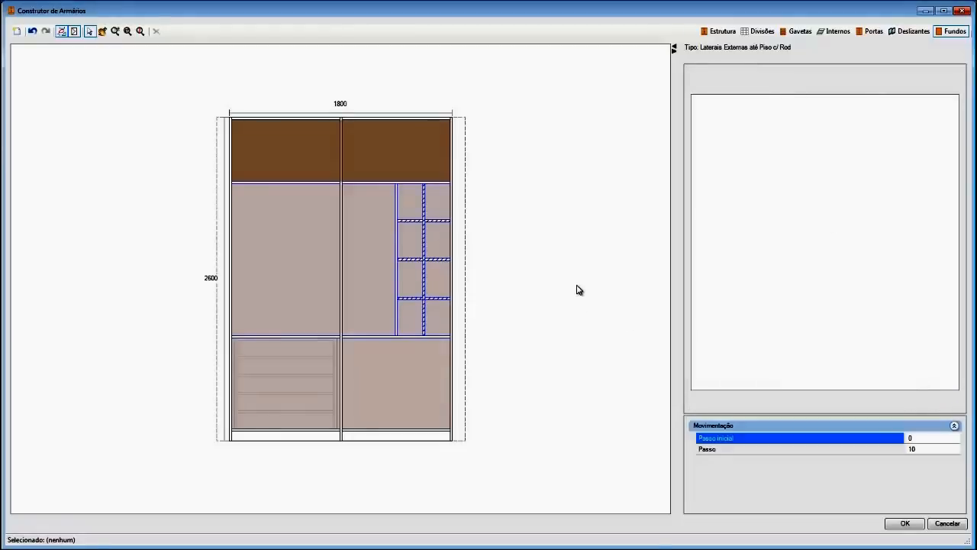
- Undo the manually inserted backs, enable automatic insertion of nailed "Fundo 3mm" backs and accept the wardrobe
{"action": "left_click", "coordinate": [33, 31]}
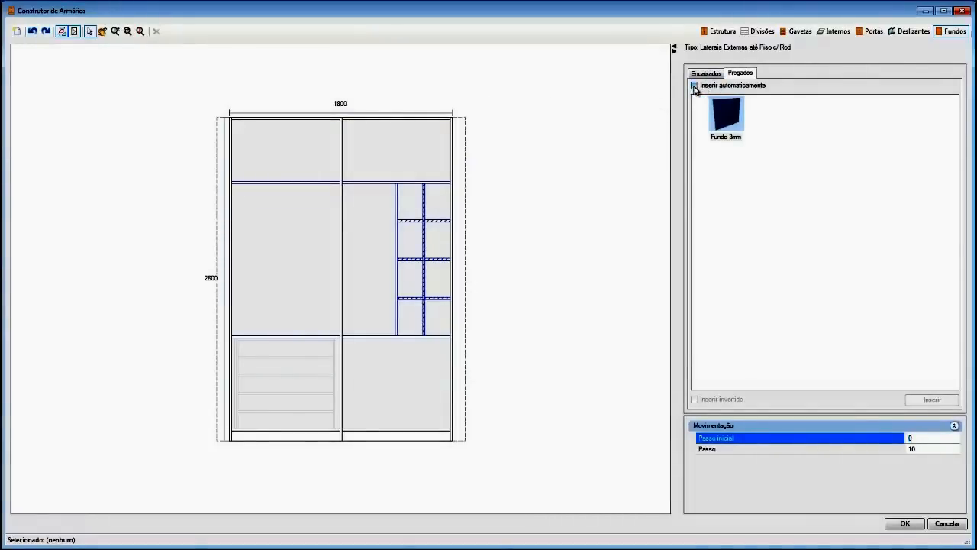
{"action": "left_click", "coordinate": [694, 86]}
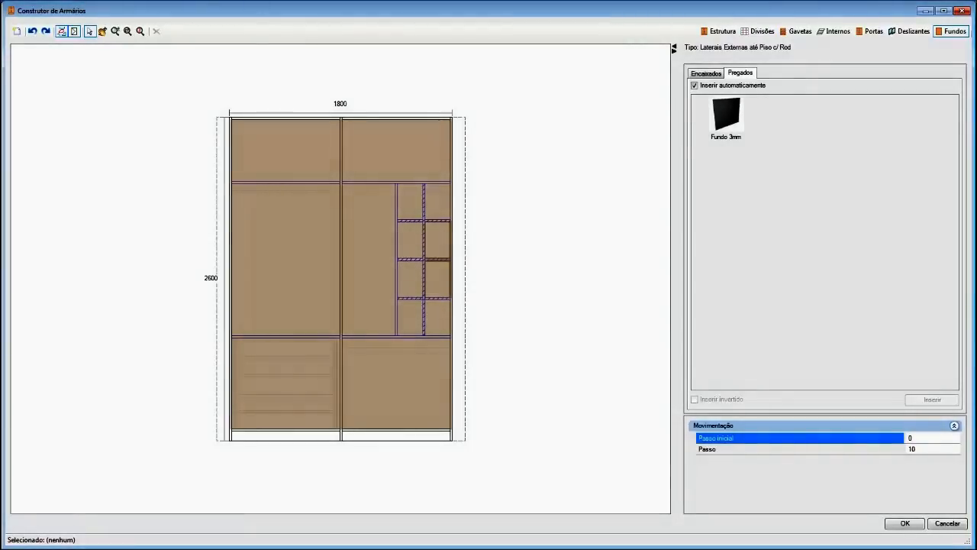
{"action": "left_click", "coordinate": [901, 523]}
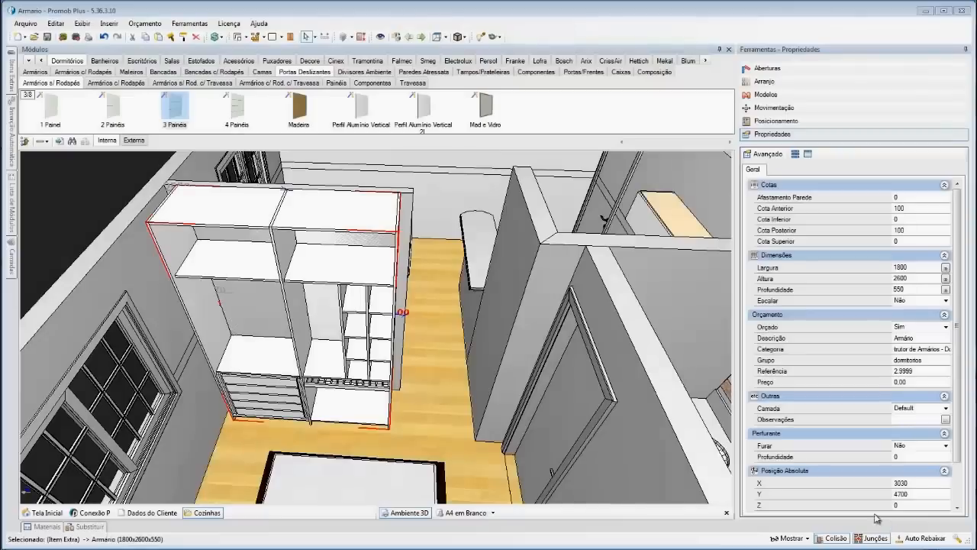
- Inspect the wardrobe's interior in the 3D environment and locate the command that reopens it in the cabinet builder
{"action": "middle_click_drag", "start_coordinate": [426, 395], "coordinate": [462, 371]}
{"action": "scroll", "coordinate": [462, 370], "scroll_direction": "up", "scroll_amount": 3}
{"action": "middle_click_drag", "start_coordinate": [404, 362], "coordinate": [383, 371]}
{"action": "scroll", "coordinate": [373, 337], "scroll_direction": "up", "scroll_amount": 2}
{"action": "scroll", "coordinate": [386, 366], "scroll_direction": "up", "scroll_amount": 2}
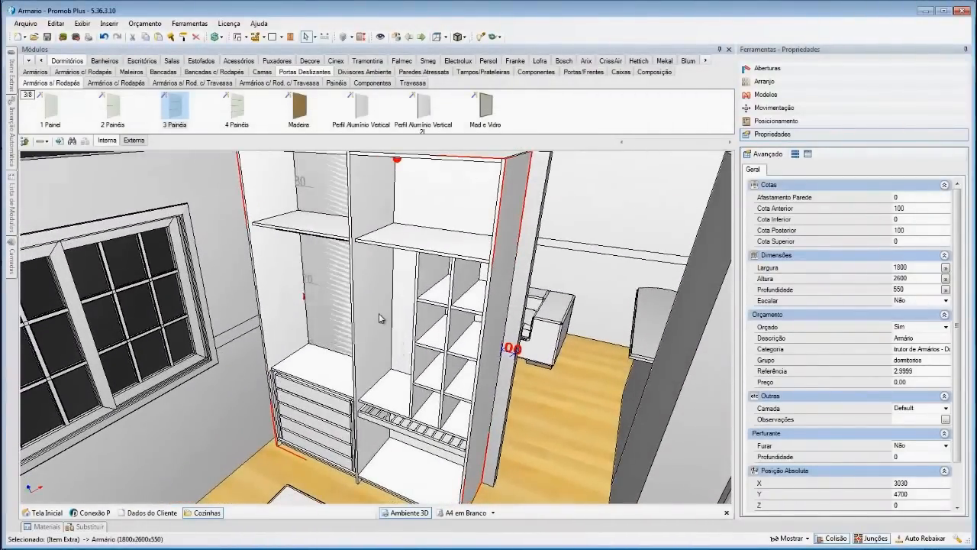
{"action": "right_click", "coordinate": [384, 189]}
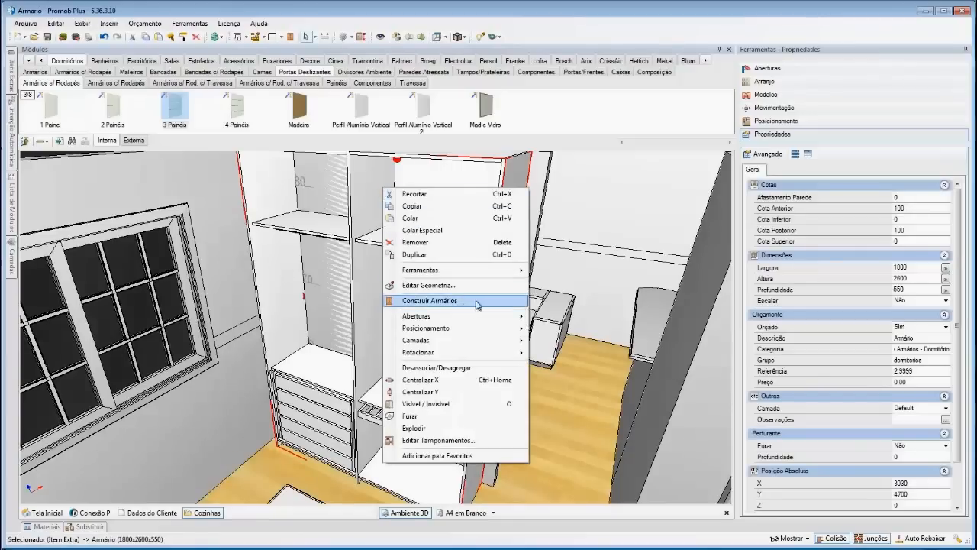
{"action": "left_click", "coordinate": [584, 384]}
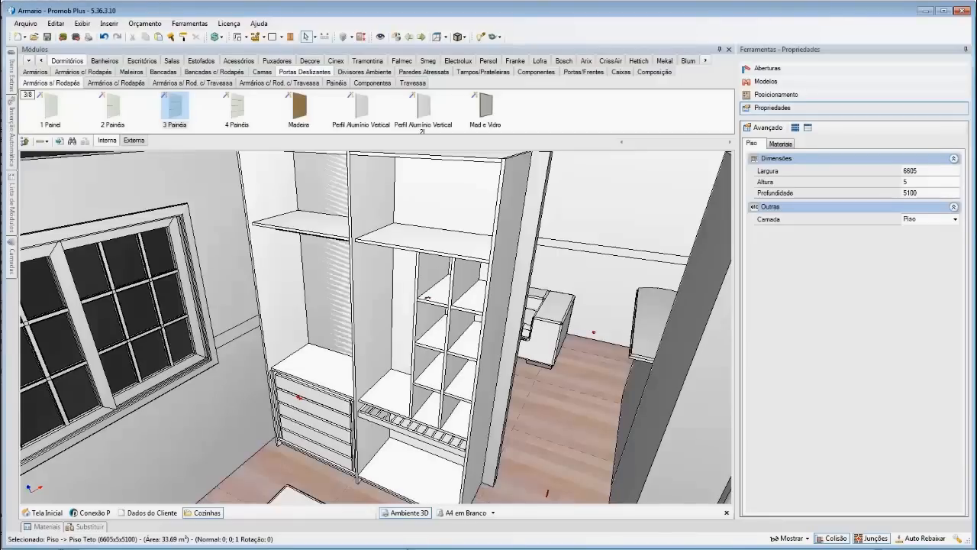
- Insert a "3 Painéis" sliding-door front with baseboard across the wardrobe, spanning its two top front corners
{"action": "middle_click_drag", "start_coordinate": [374, 320], "coordinate": [426, 377]}
{"action": "scroll", "coordinate": [384, 378], "scroll_direction": "up", "scroll_amount": 3}
{"action": "middle_click_drag", "start_coordinate": [373, 350], "coordinate": [386, 379]}
{"action": "scroll", "coordinate": [375, 363], "scroll_direction": "up", "scroll_amount": 2}
{"action": "left_click_drag", "start_coordinate": [175, 106], "coordinate": [58, 255]}
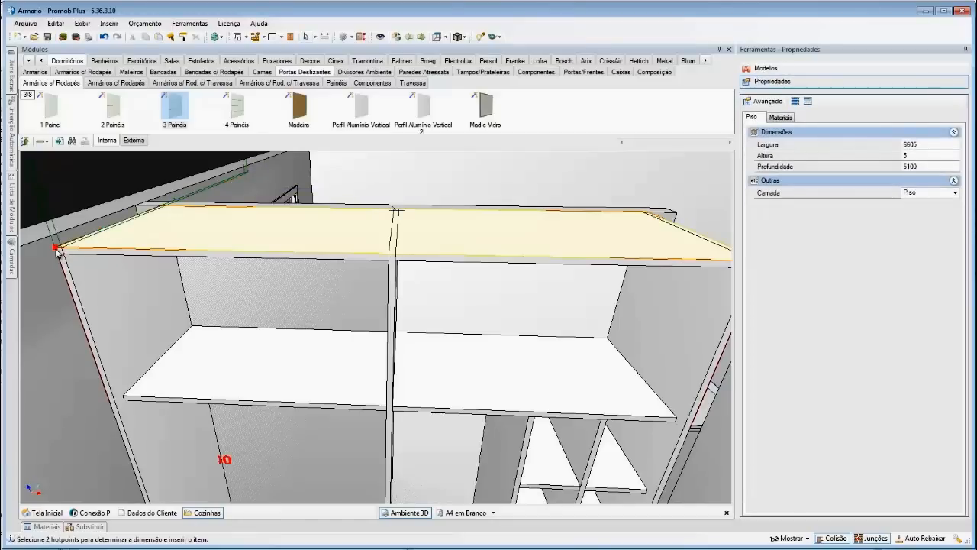
{"action": "middle_click_drag", "start_coordinate": [546, 279], "coordinate": [478, 279]}
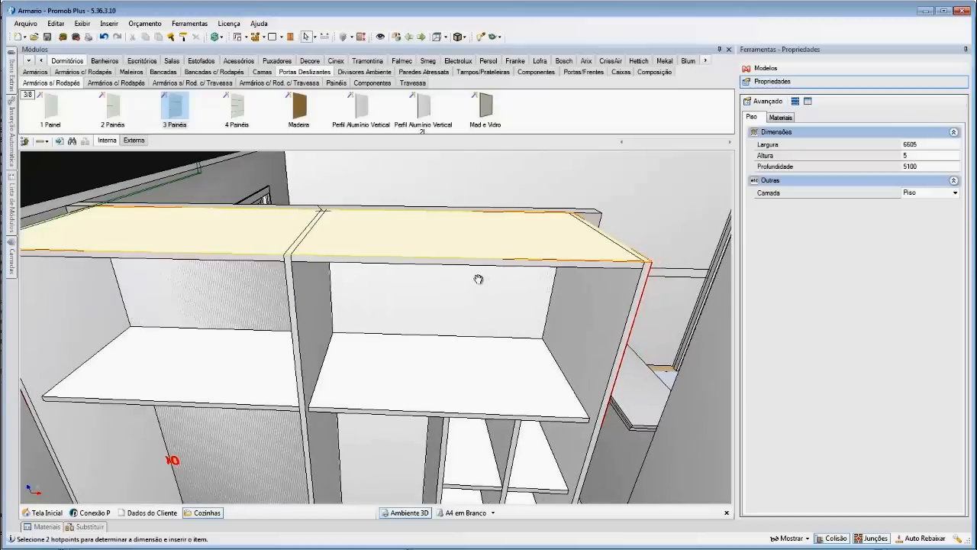
{"action": "left_click", "coordinate": [653, 265]}
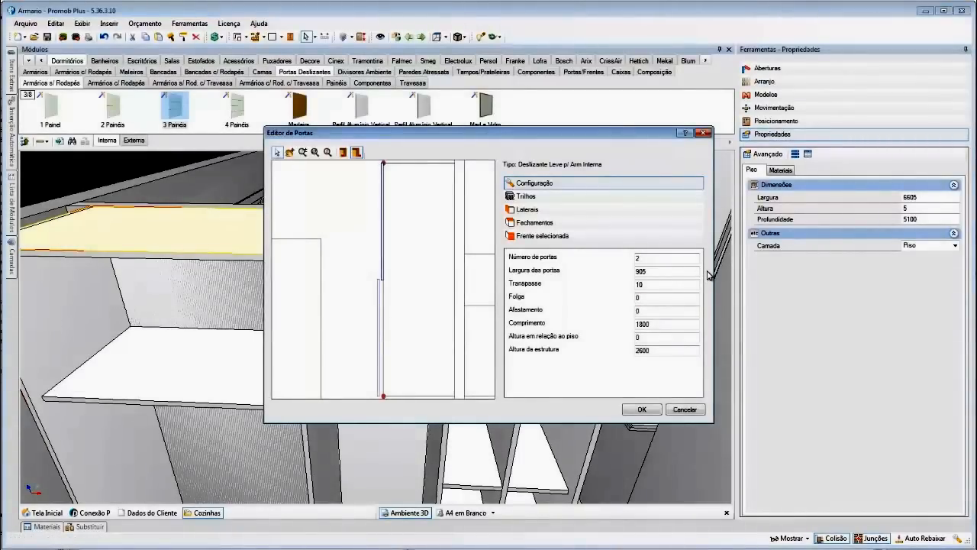
- Review the sliding-door configuration: number of doors, door width, overlap, clearance, offset, length, height above floor and structure height
{"action": "double_click", "coordinate": [640, 258]}
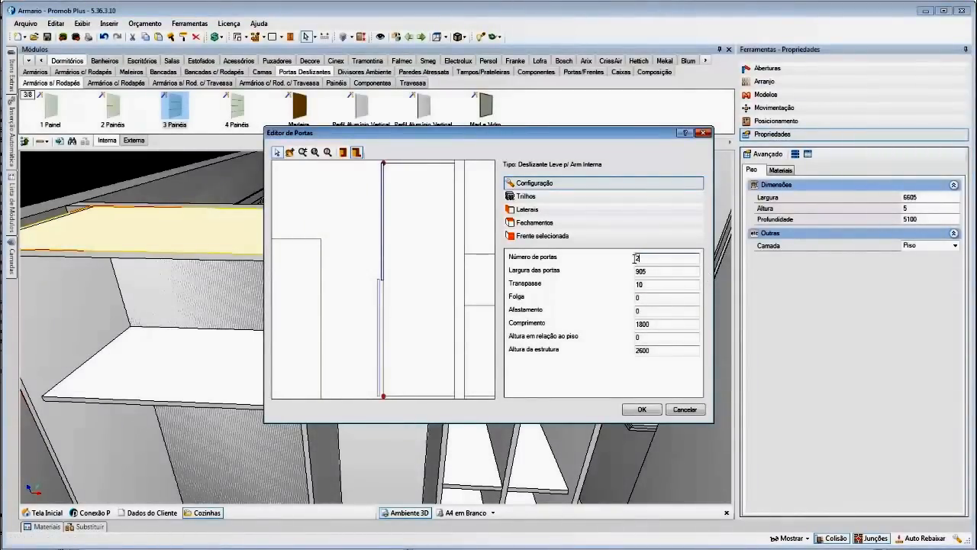
{"action": "double_click", "coordinate": [674, 269]}
{"action": "double_click", "coordinate": [668, 284]}
{"action": "double_click", "coordinate": [664, 296]}
{"action": "key", "text": "Tab"}
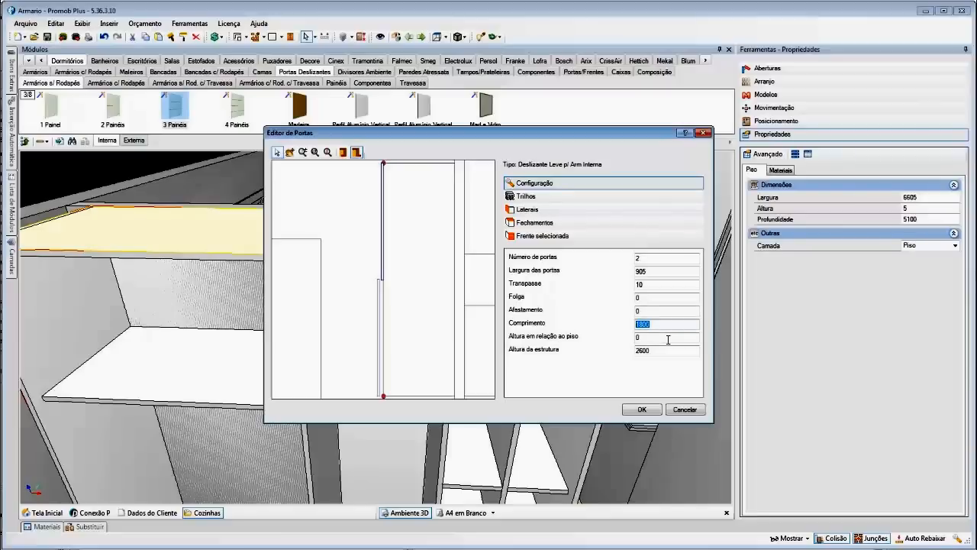
{"action": "key", "text": "Tab"}
{"action": "key", "text": "Tab"}
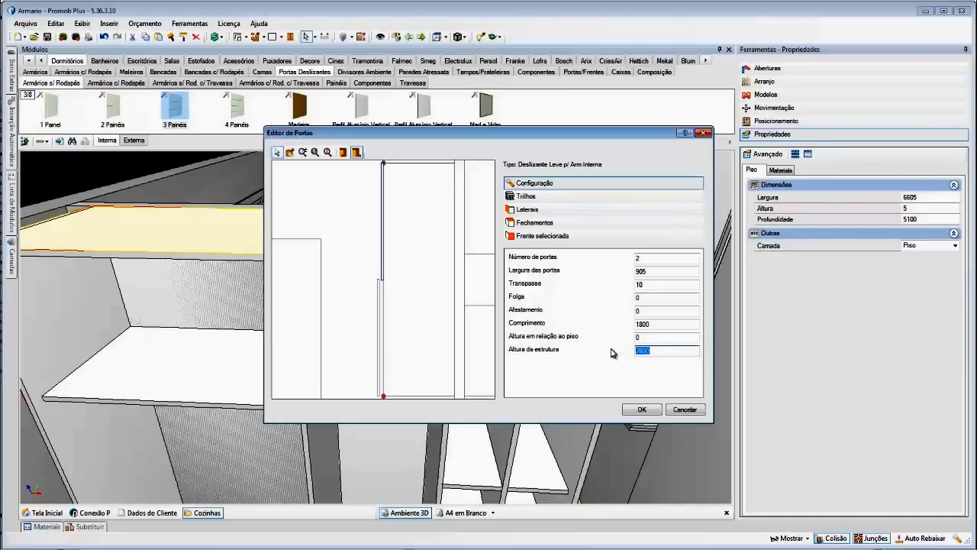
- Try repositioning the two sliding doors along their tracks in the plan preview and check the track (Trilhos) settings
{"action": "left_click", "coordinate": [384, 258]}
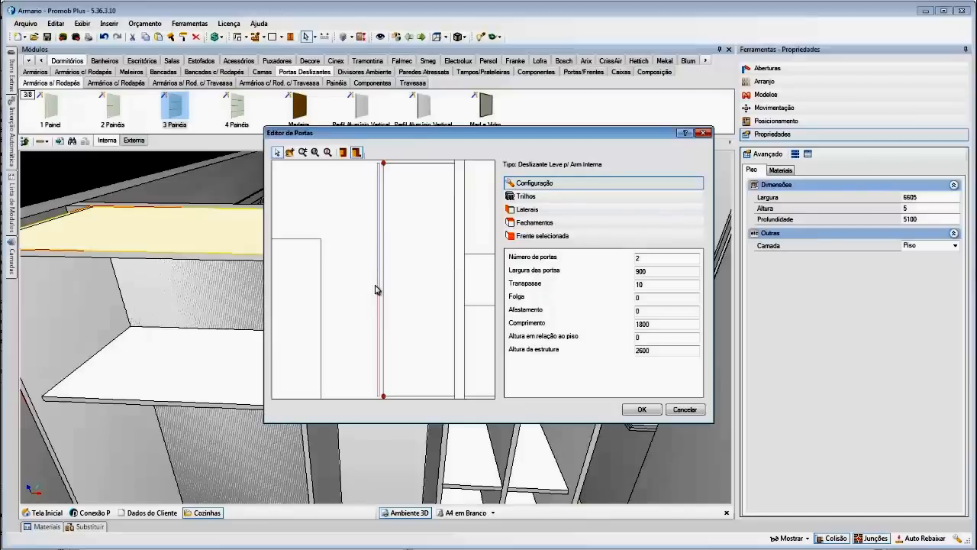
{"action": "left_click", "coordinate": [379, 288]}
{"action": "left_click", "coordinate": [589, 198]}
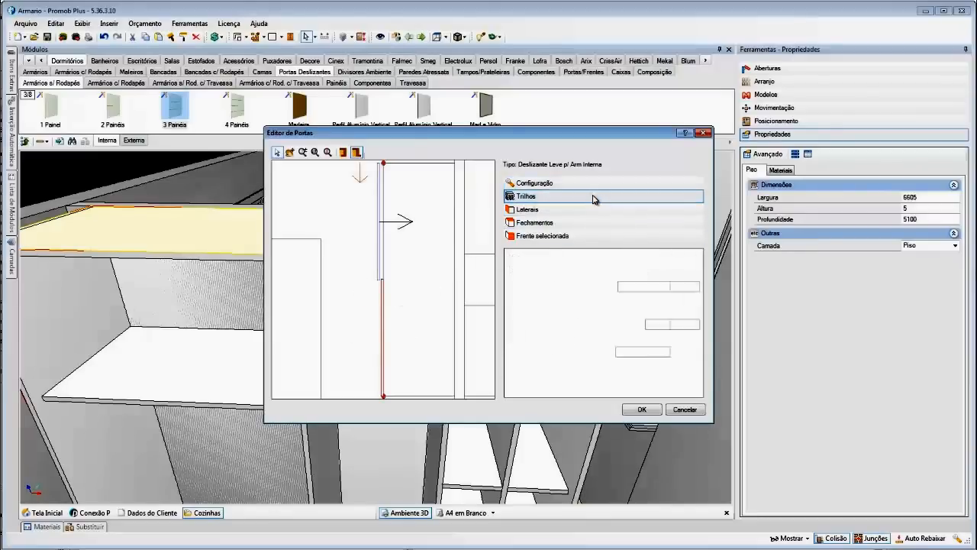
- Try removing the door structure's side panels, restore them, and check the depth settings of both sides
{"action": "left_click", "coordinate": [701, 210]}
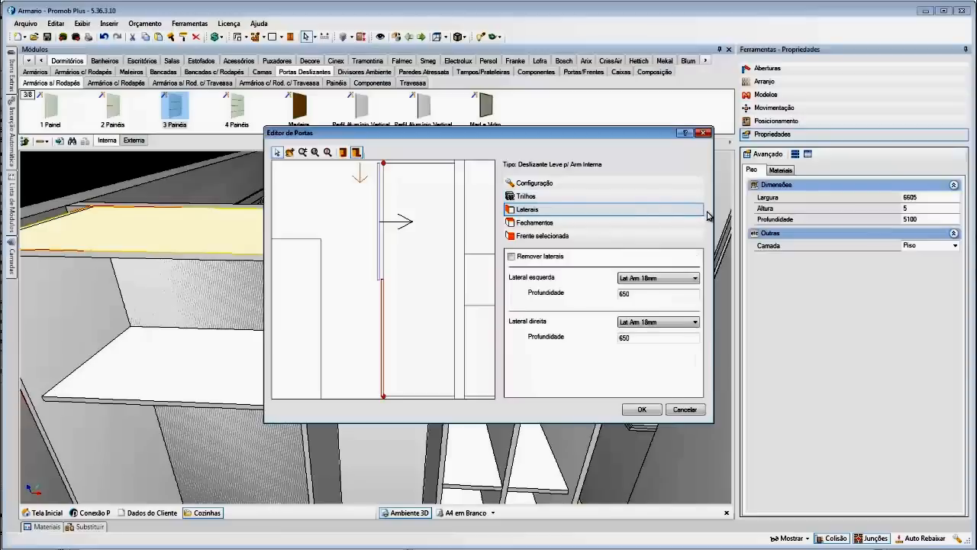
{"action": "left_click", "coordinate": [554, 257]}
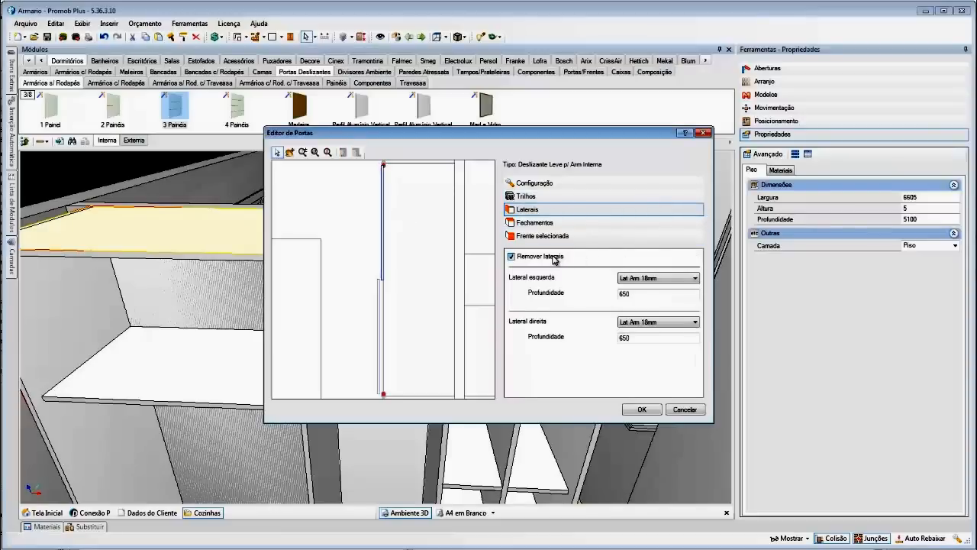
{"action": "left_click", "coordinate": [554, 257]}
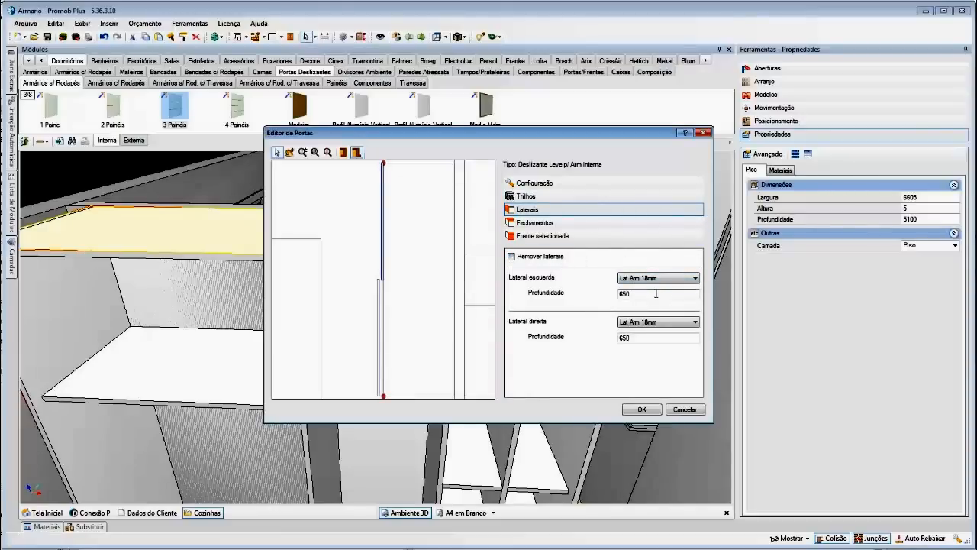
{"action": "left_click_drag", "start_coordinate": [649, 294], "coordinate": [615, 294]}
{"action": "left_click_drag", "start_coordinate": [637, 338], "coordinate": [616, 338]}
- Check the closure options and one door's selected-front options, and accept the sliding-door structure onto the wardrobe
{"action": "left_click", "coordinate": [675, 228]}
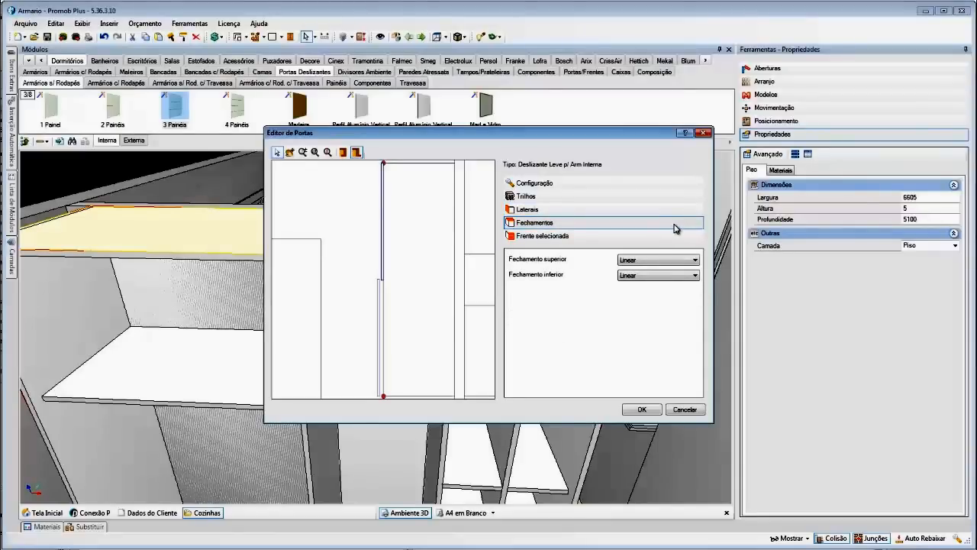
{"action": "left_click", "coordinate": [669, 236]}
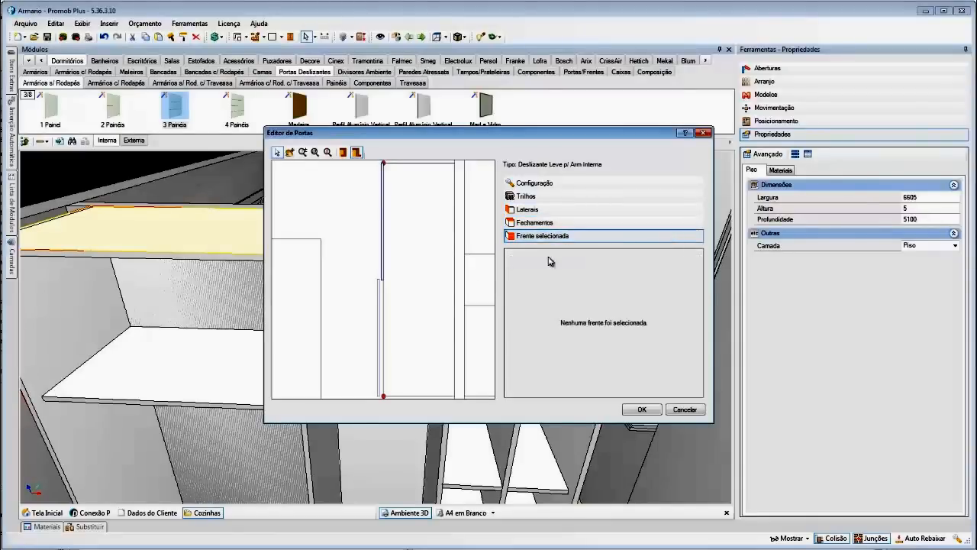
{"action": "left_click", "coordinate": [381, 317]}
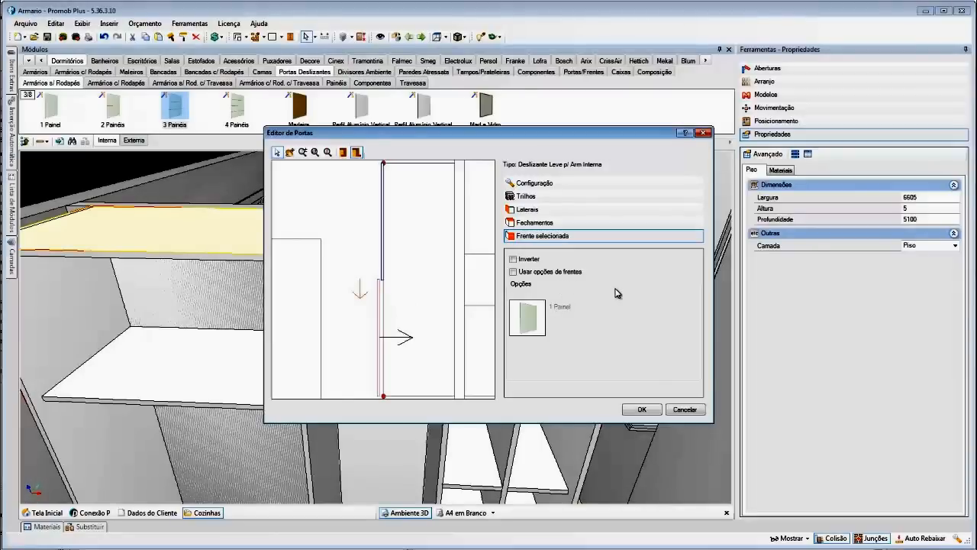
{"action": "left_click", "coordinate": [643, 410]}
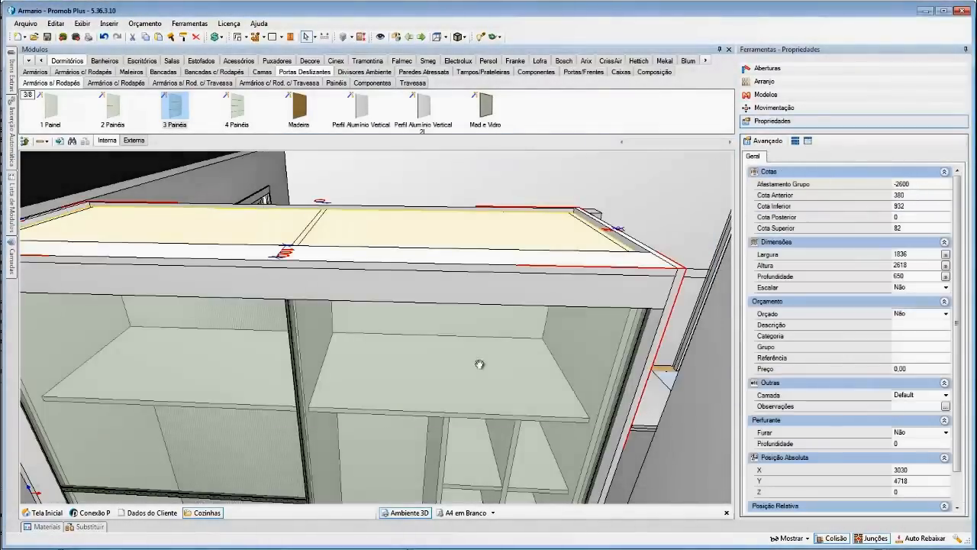
{"action": "right_click_drag", "start_coordinate": [480, 364], "coordinate": [426, 344]}
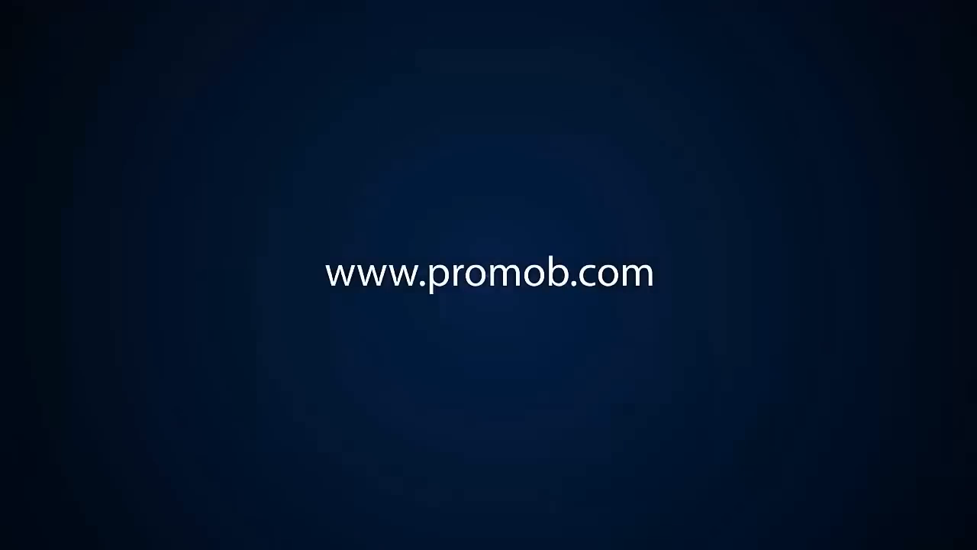